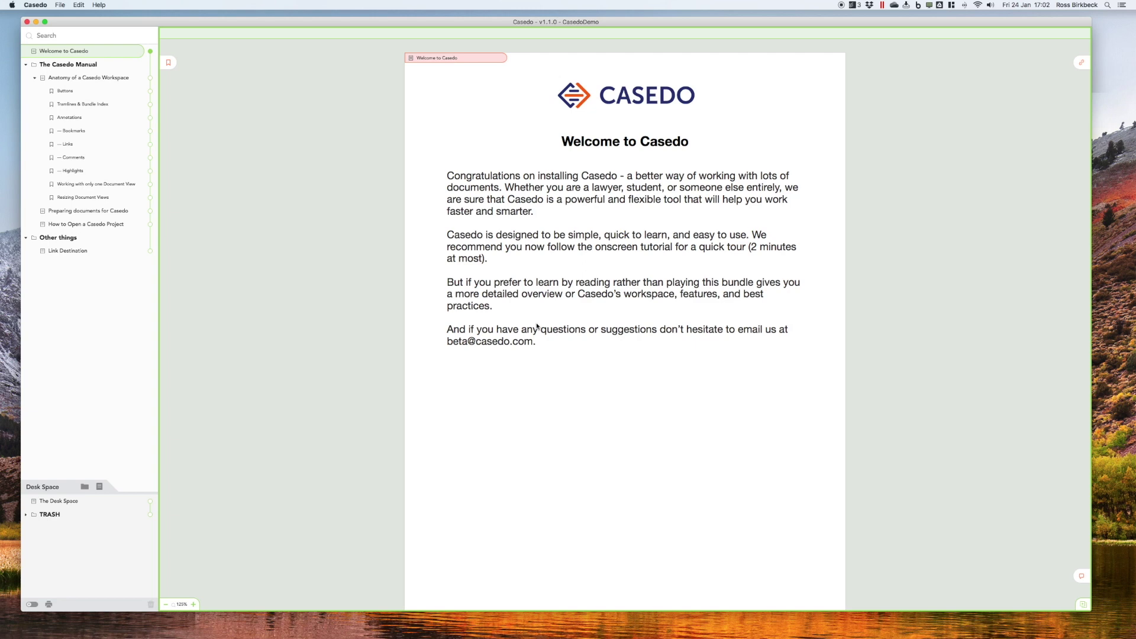
# - Start a new case in Dropbox > Demo Files and name it 'Basics demo'
pyautogui.click(60, 4)
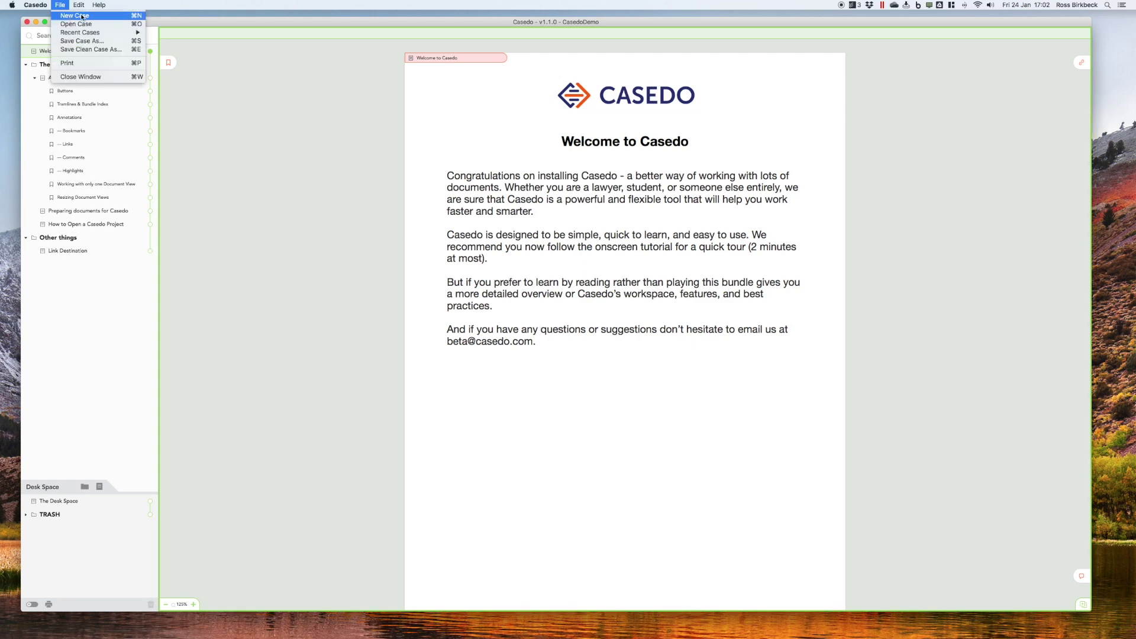
pyautogui.press('Escape')
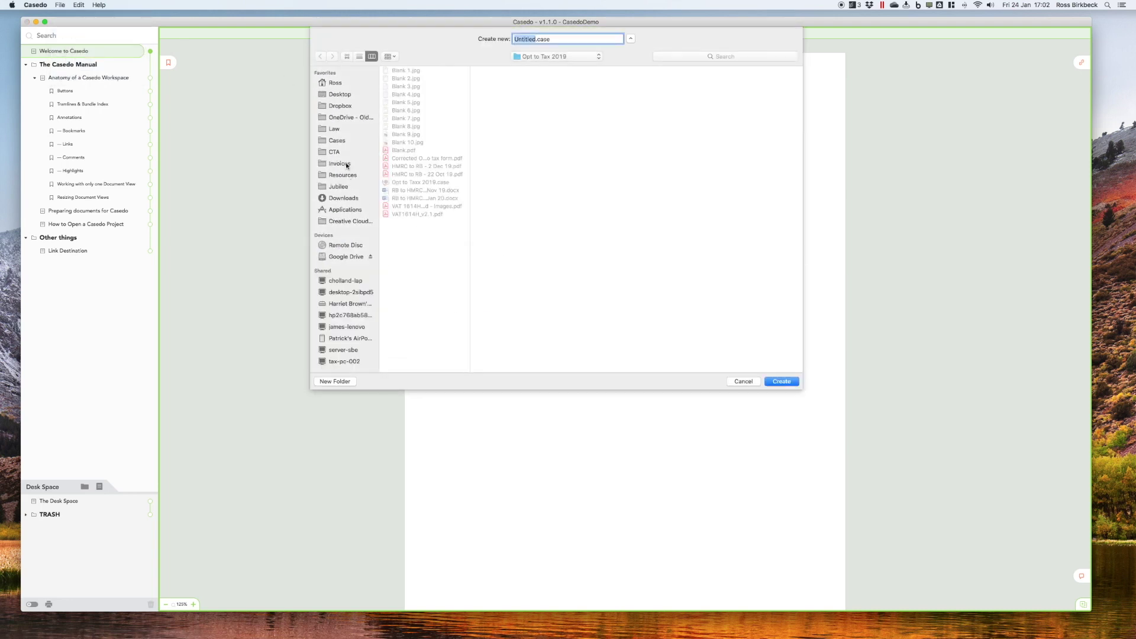
pyautogui.click(340, 106)
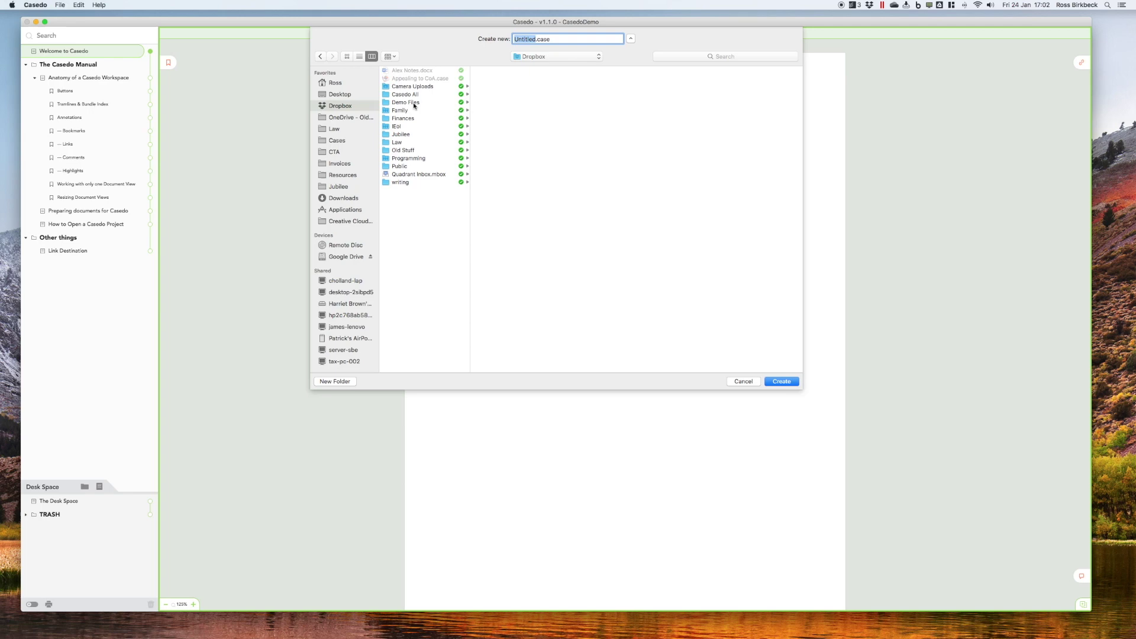
pyautogui.click(414, 102)
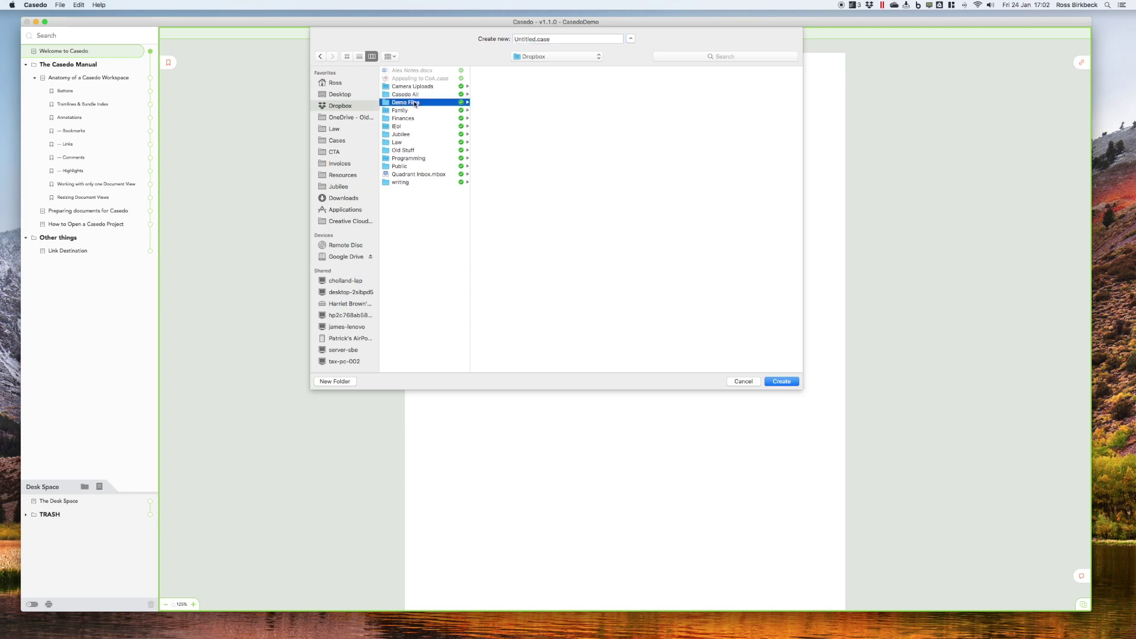
pyautogui.doubleClick(530, 39)
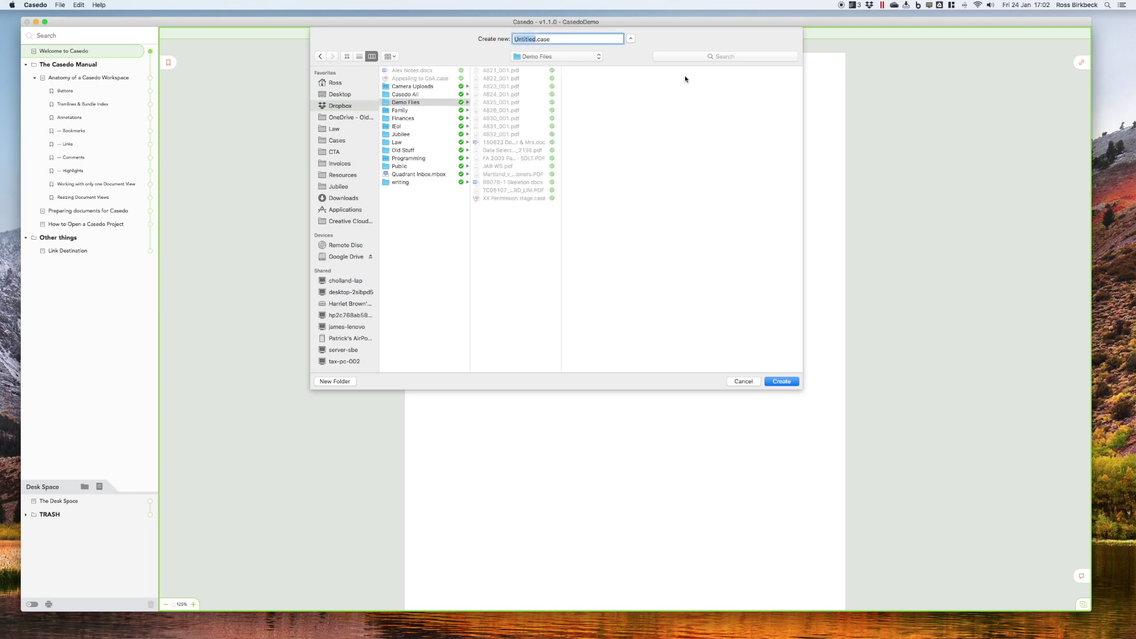
pyautogui.write('Basics')
pyautogui.write(' demo')
# - Create the case and import 4821_001.pdf through the 150623 Decision document into Desk Space
pyautogui.click(782, 382)
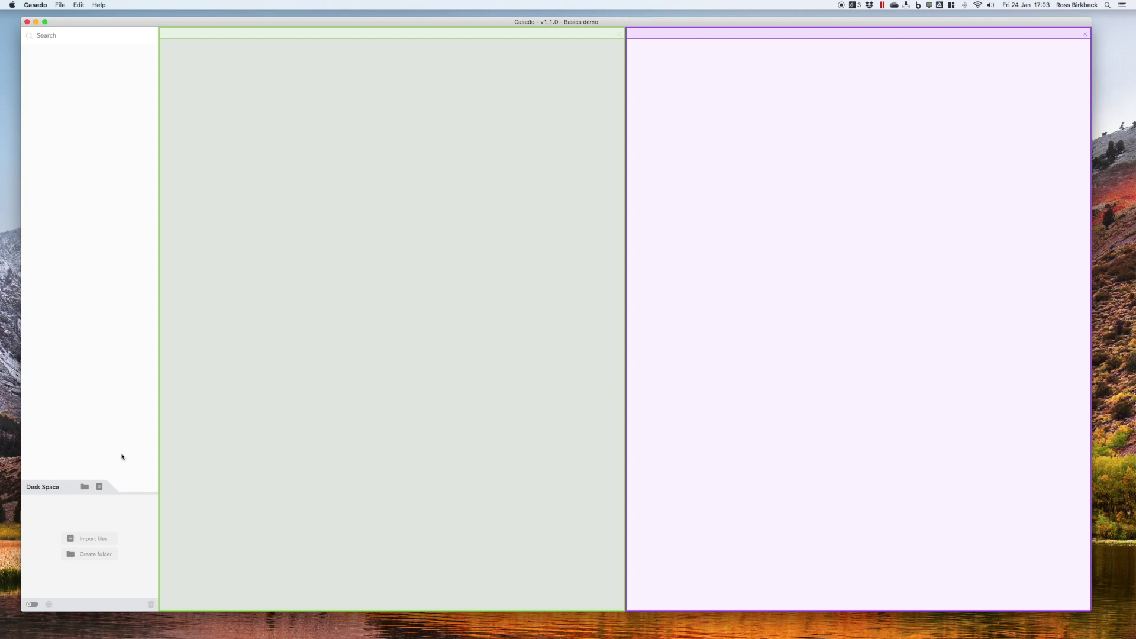
pyautogui.click(101, 487)
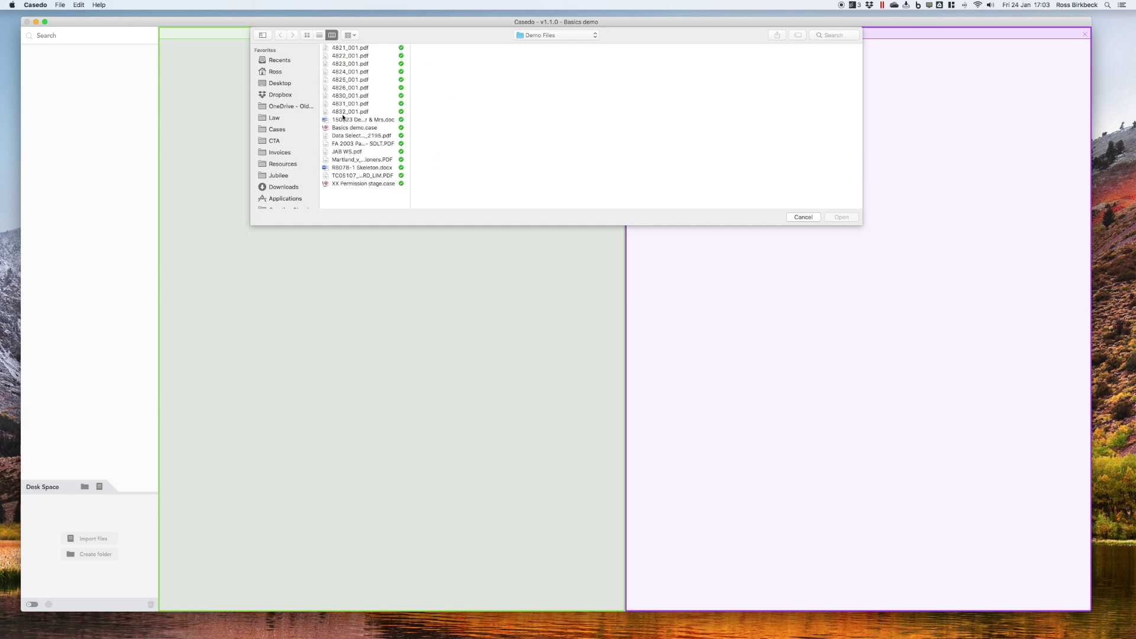
pyautogui.click(363, 129)
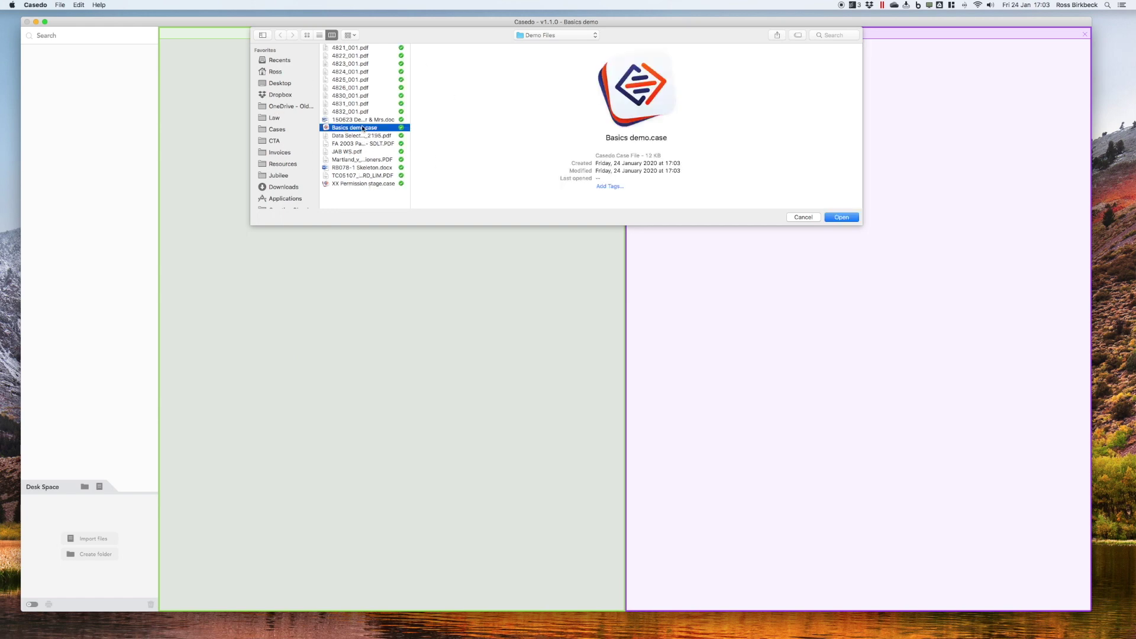
pyautogui.click(354, 72)
pyautogui.click(353, 47)
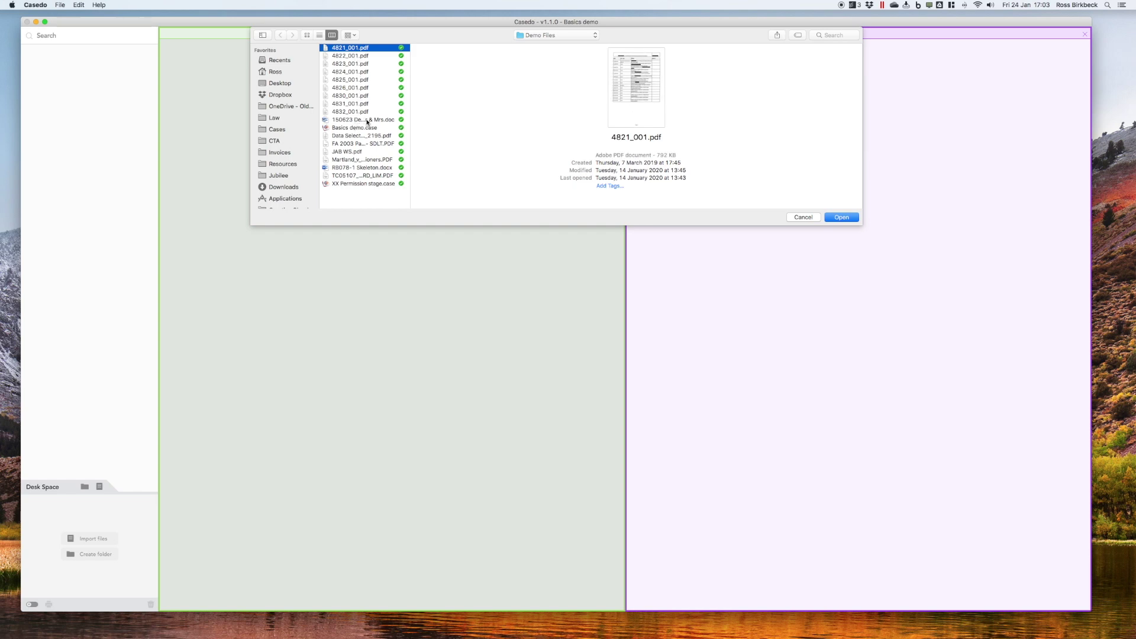
pyautogui.moveTo(411, 132); pyautogui.dragTo(473, 131)
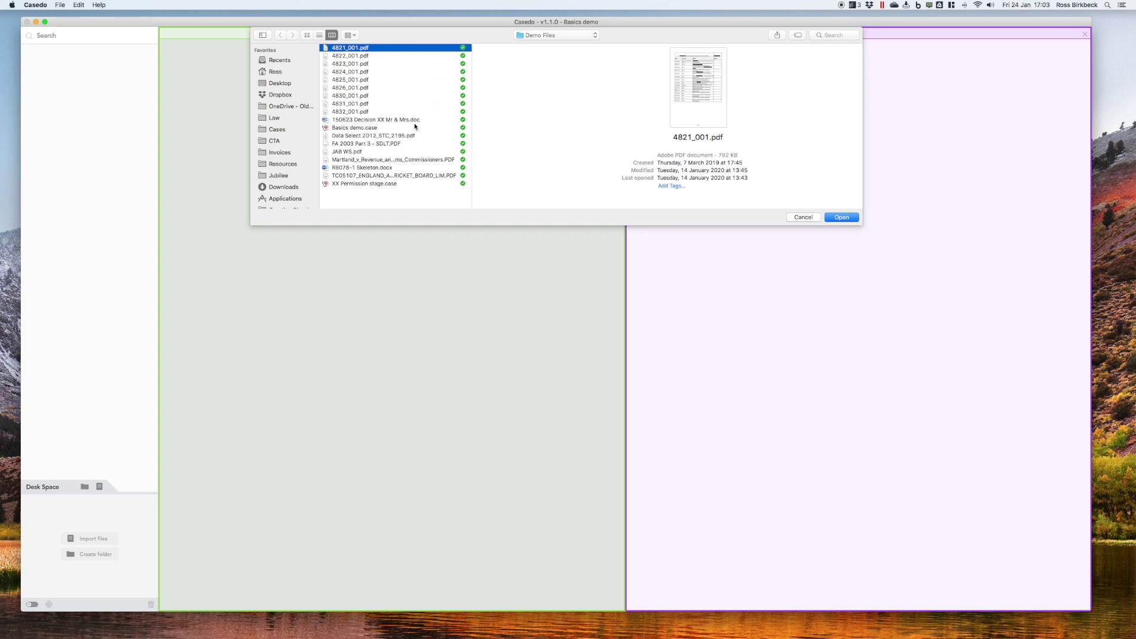
pyautogui.keyDown('shift'); pyautogui.click(380, 120); pyautogui.keyUp('shift')
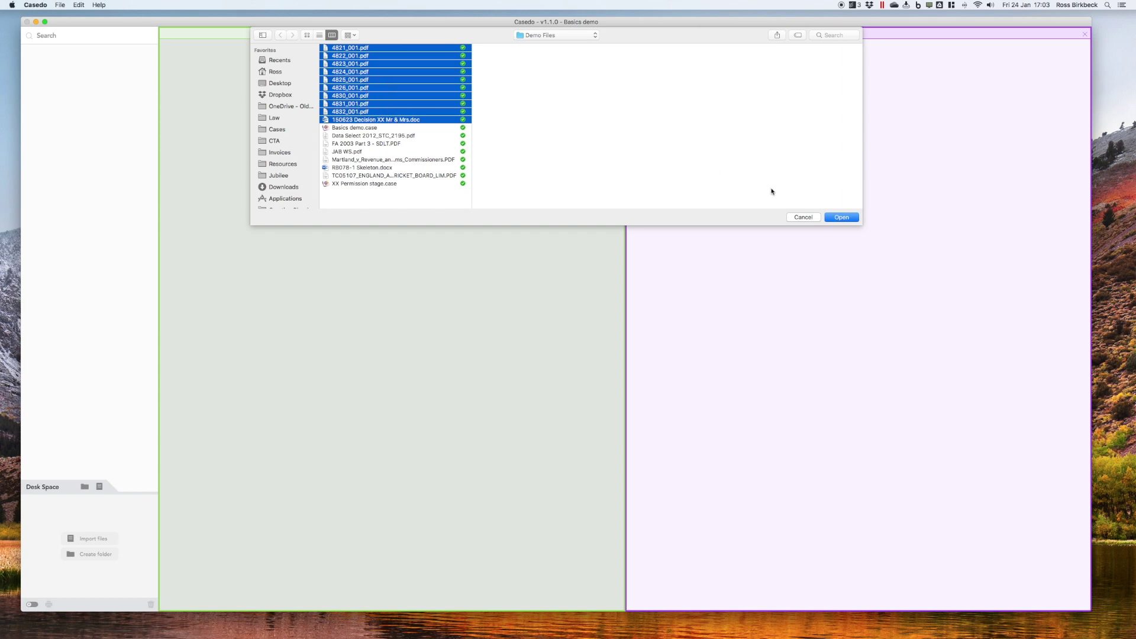
pyautogui.click(843, 218)
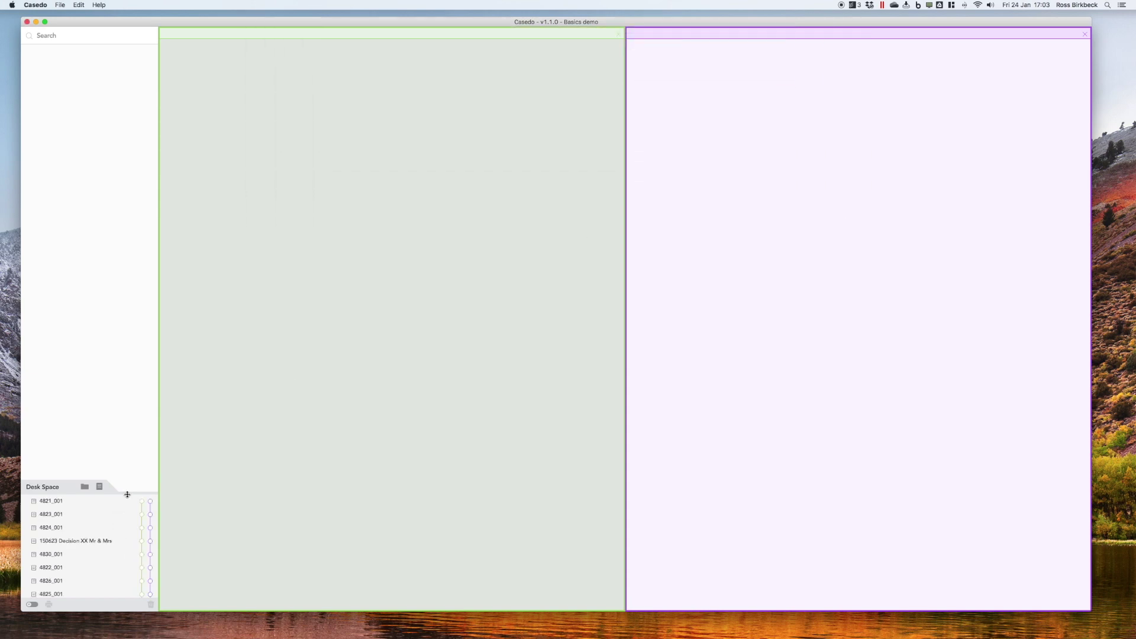
# - Move 4821_001 from Desk Space into the bundle and show it in both viewers
pyautogui.moveTo(127, 494); pyautogui.dragTo(125, 346)
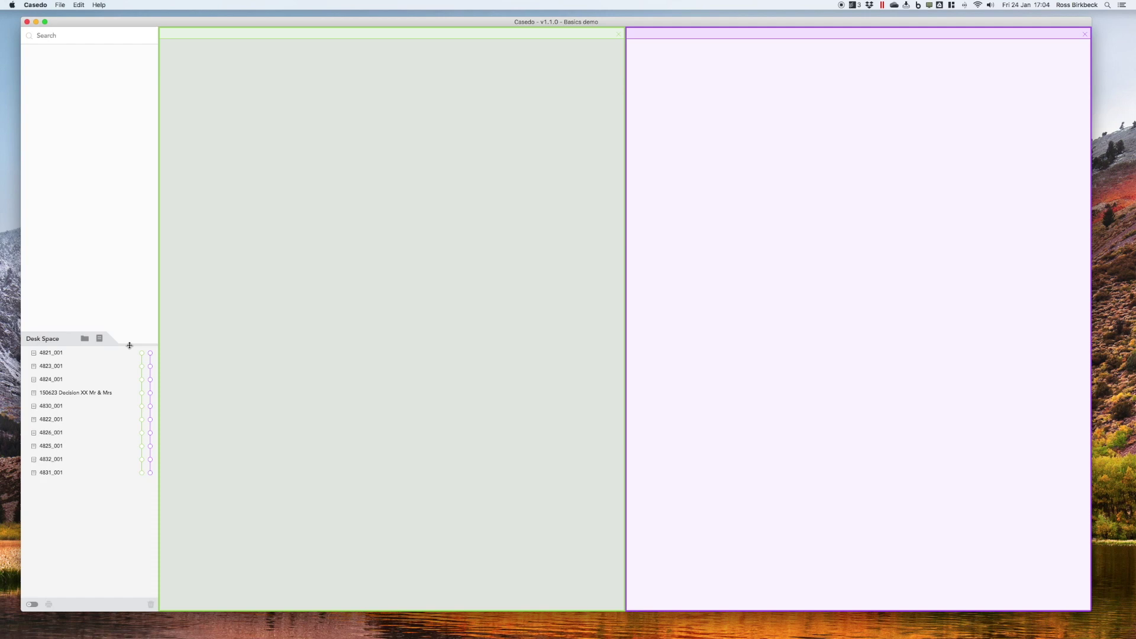
pyautogui.moveTo(127, 344); pyautogui.dragTo(126, 419)
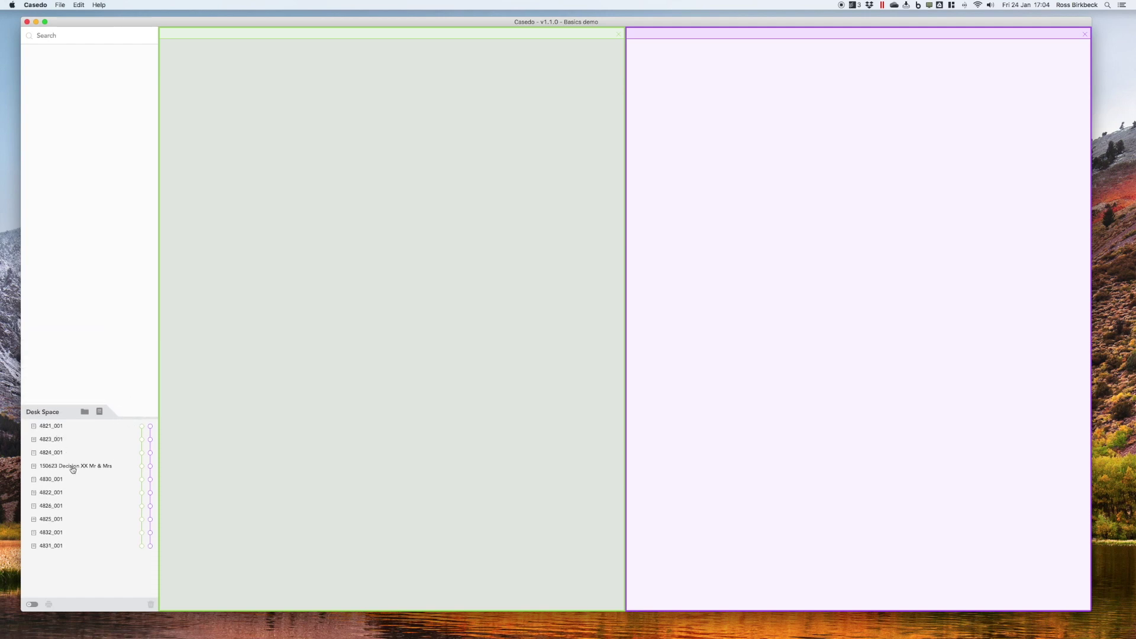
pyautogui.moveTo(55, 427); pyautogui.dragTo(95, 195)
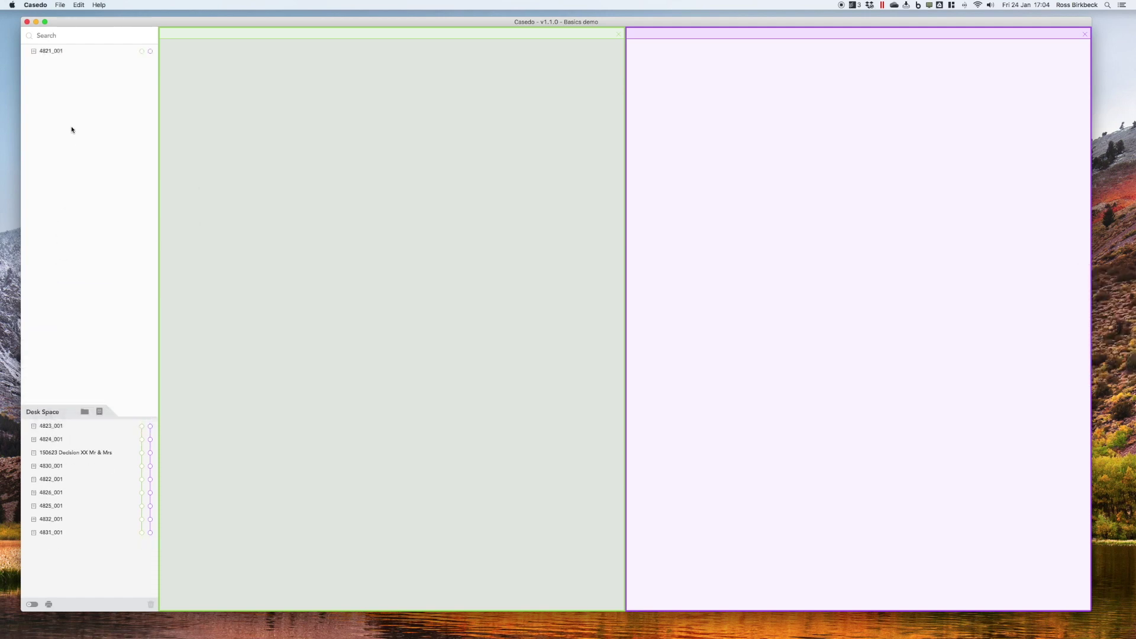
pyautogui.click(142, 52)
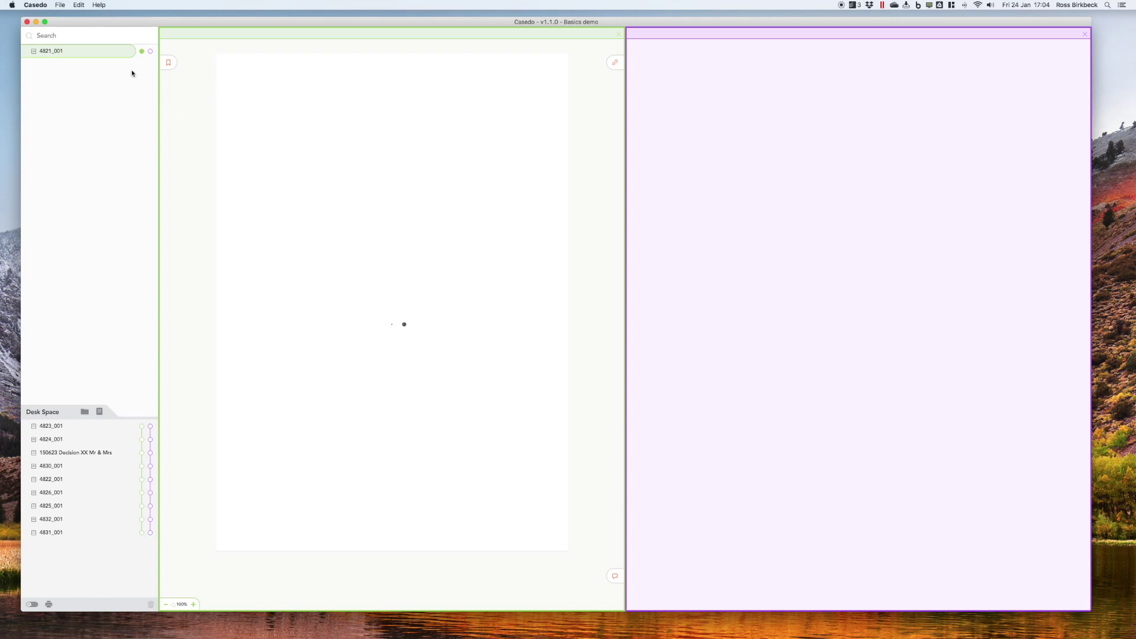
pyautogui.click(150, 51)
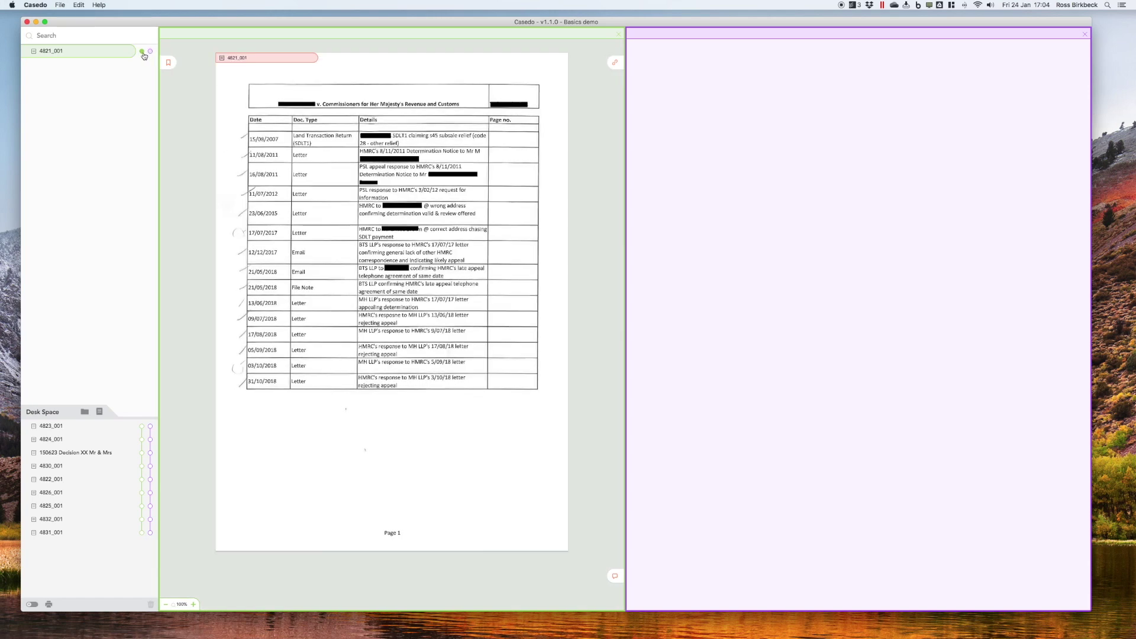
pyautogui.click(151, 51)
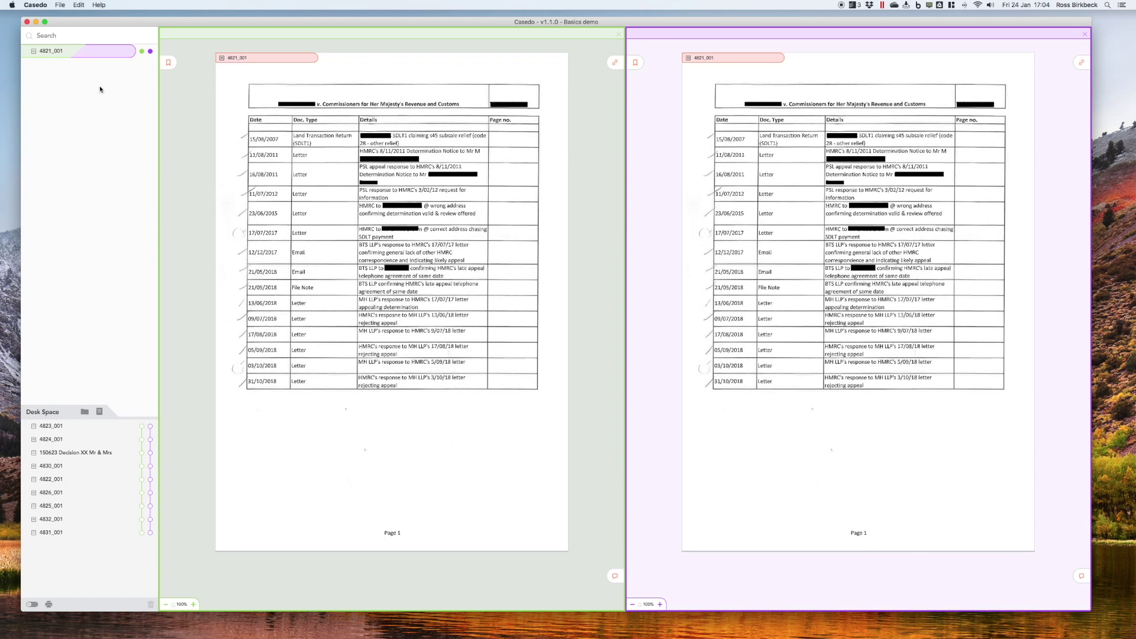
# - Rename 4821_001 to 'Index' and add 4823_001 to the bundle after it
pyautogui.doubleClick(54, 53)
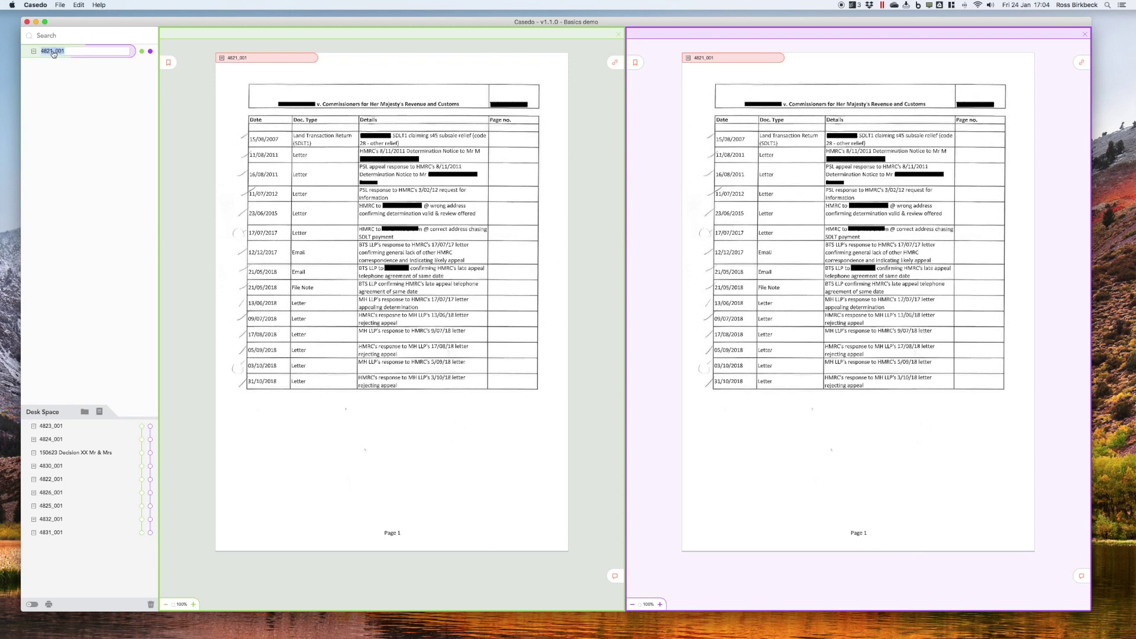
pyautogui.press('BackSpace')
pyautogui.write('Index')
pyautogui.press('Return')
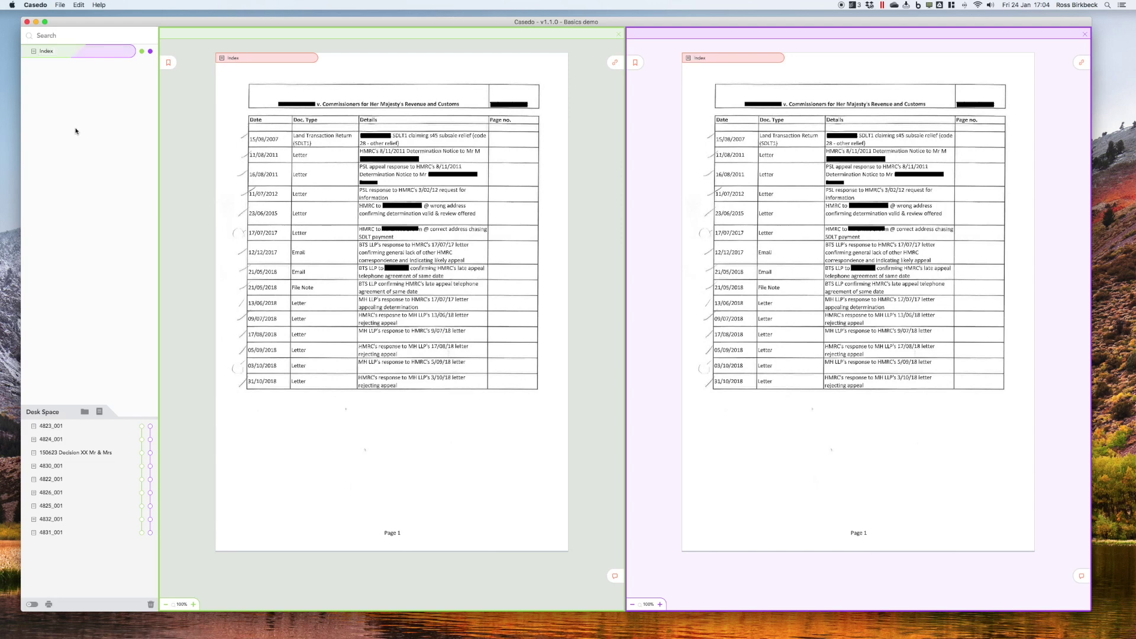
pyautogui.moveTo(55, 428); pyautogui.dragTo(114, 71)
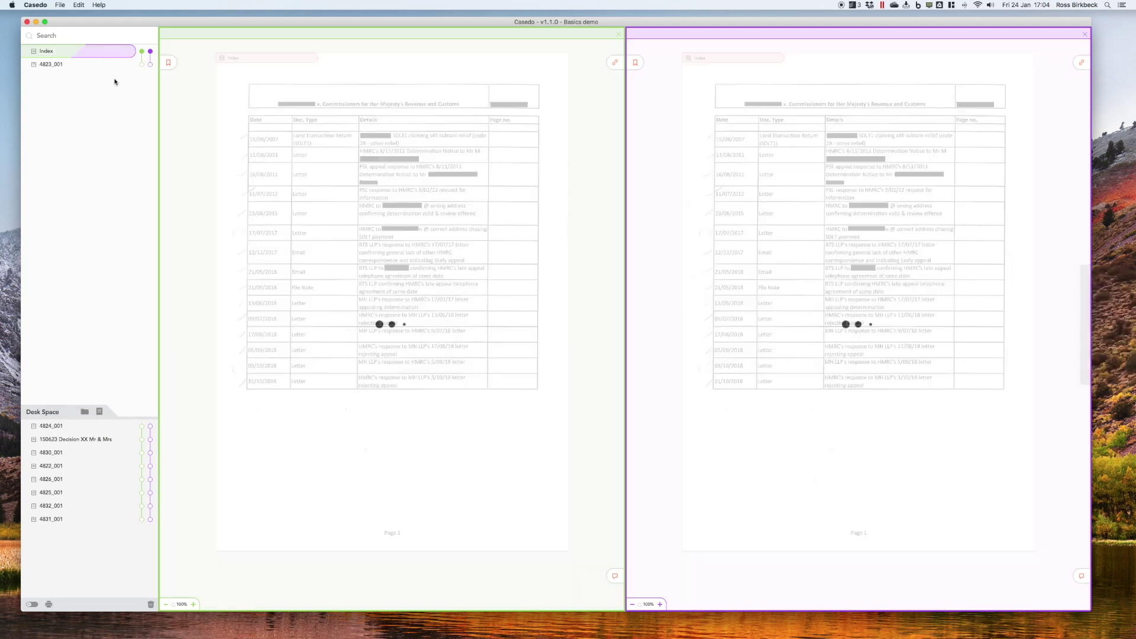
# - Rename 4823_001 to 'HMRC to client - 9 Jan 19'
pyautogui.click(142, 65)
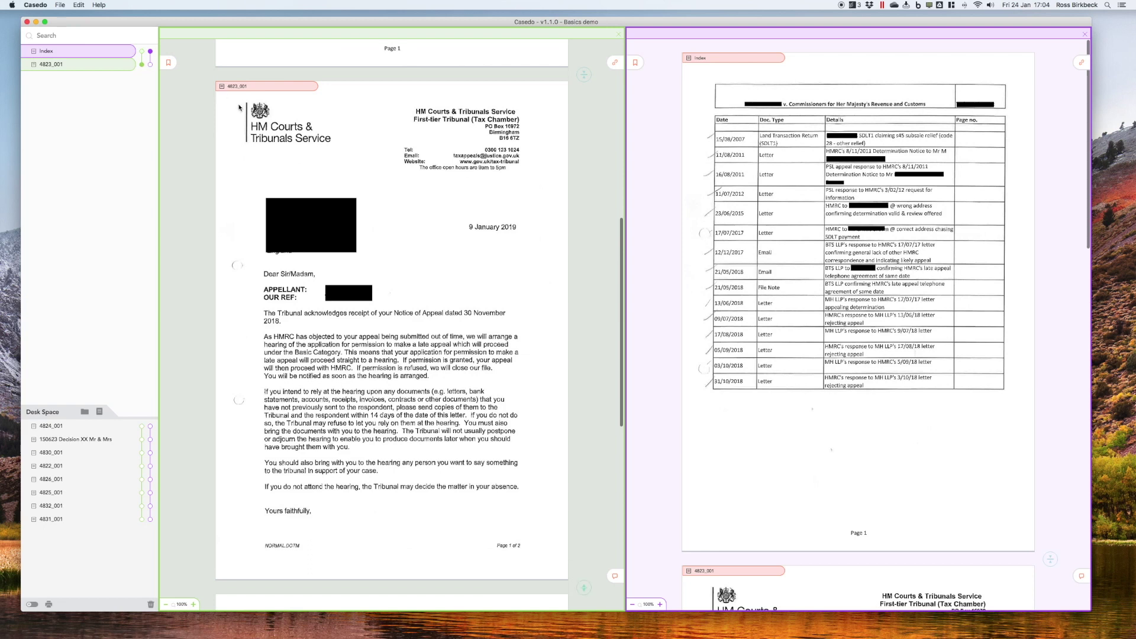
pyautogui.doubleClick(51, 64)
pyautogui.write('Le')
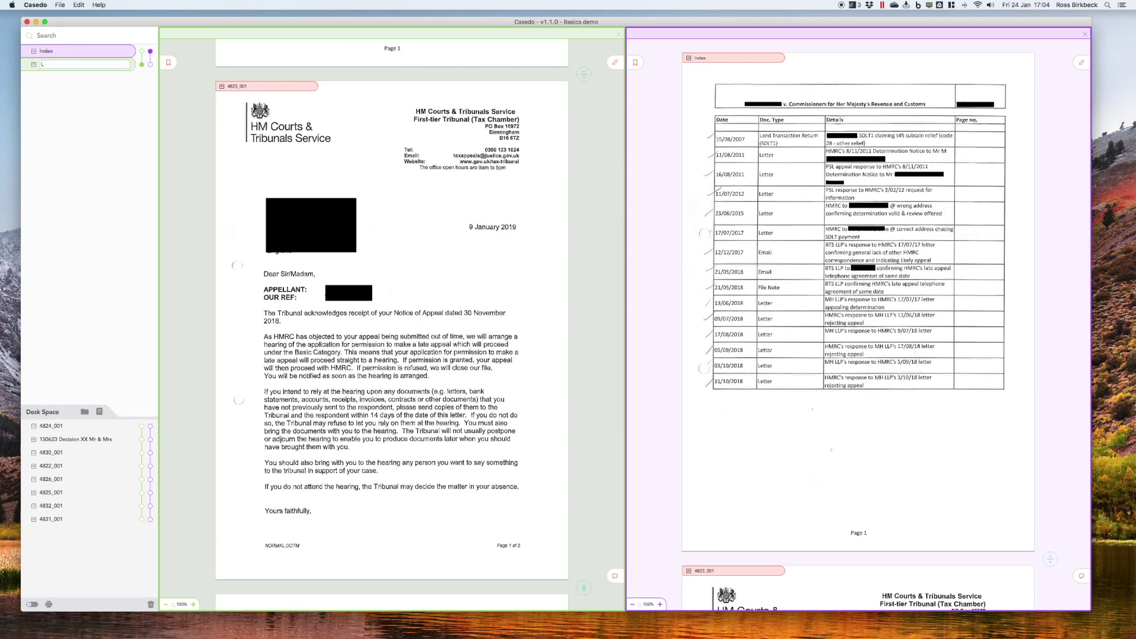
pyautogui.write('MR')
pyautogui.write('C to clie')
pyautogui.write('nt - 9 ')
pyautogui.write('Jan 19')
pyautogui.press('Return')
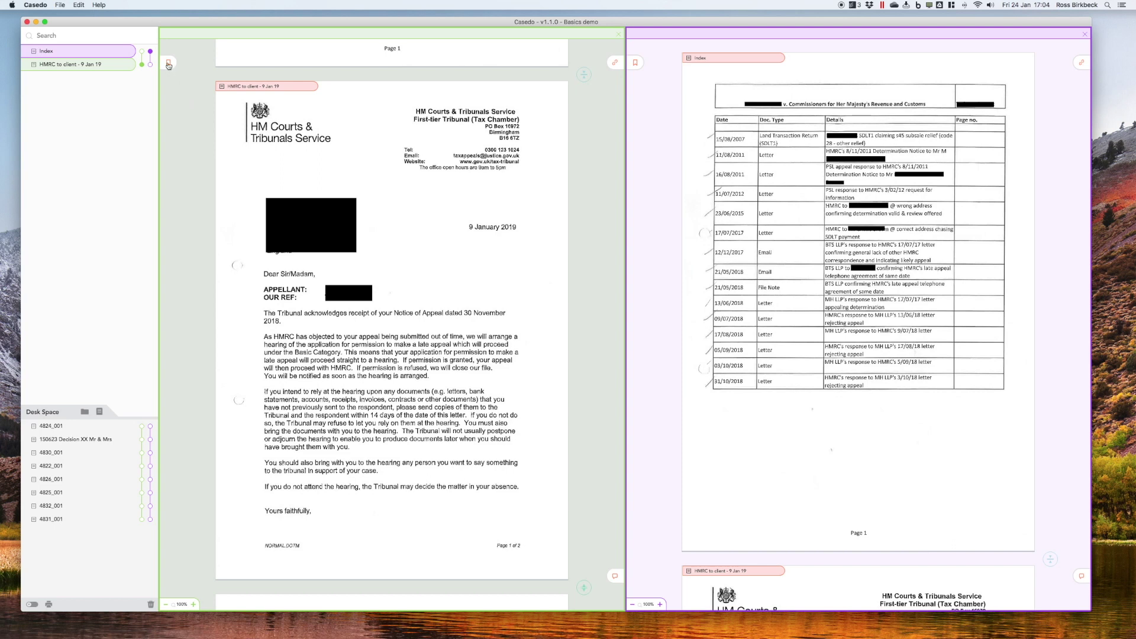
# - Bookmark the letter below its letterhead as 'Acknowledgment of appeal' and jump to it
pyautogui.click(207, 105)
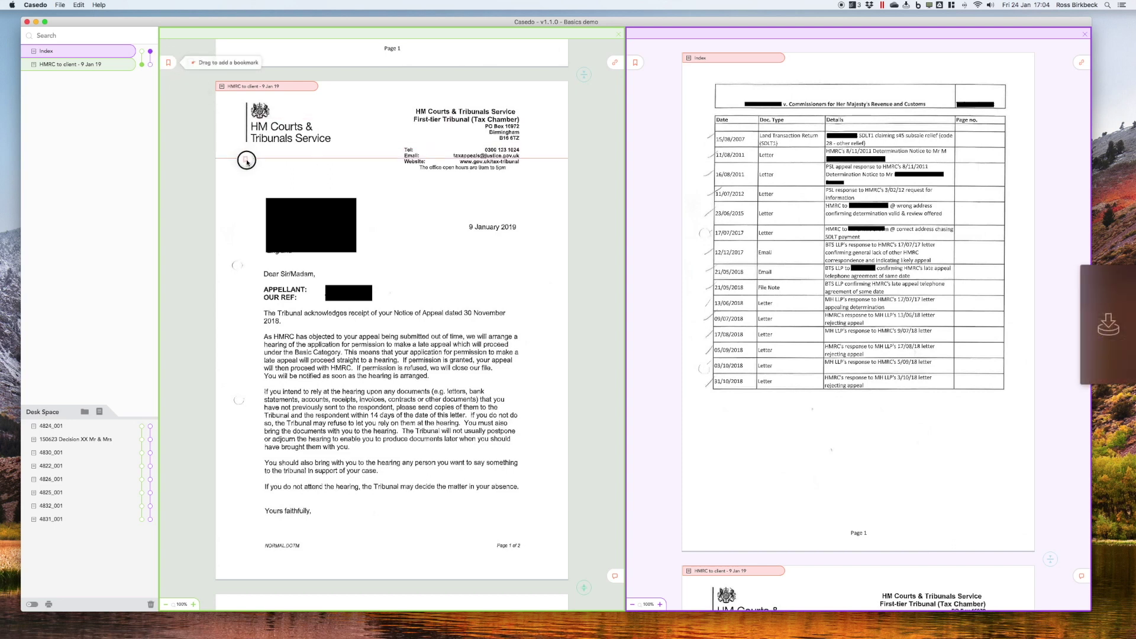
pyautogui.moveTo(247, 161)
pyautogui.mouseDown()
pyautogui.moveTo(190, 64)
pyautogui.moveTo(183, 72)
pyautogui.mouseUp()
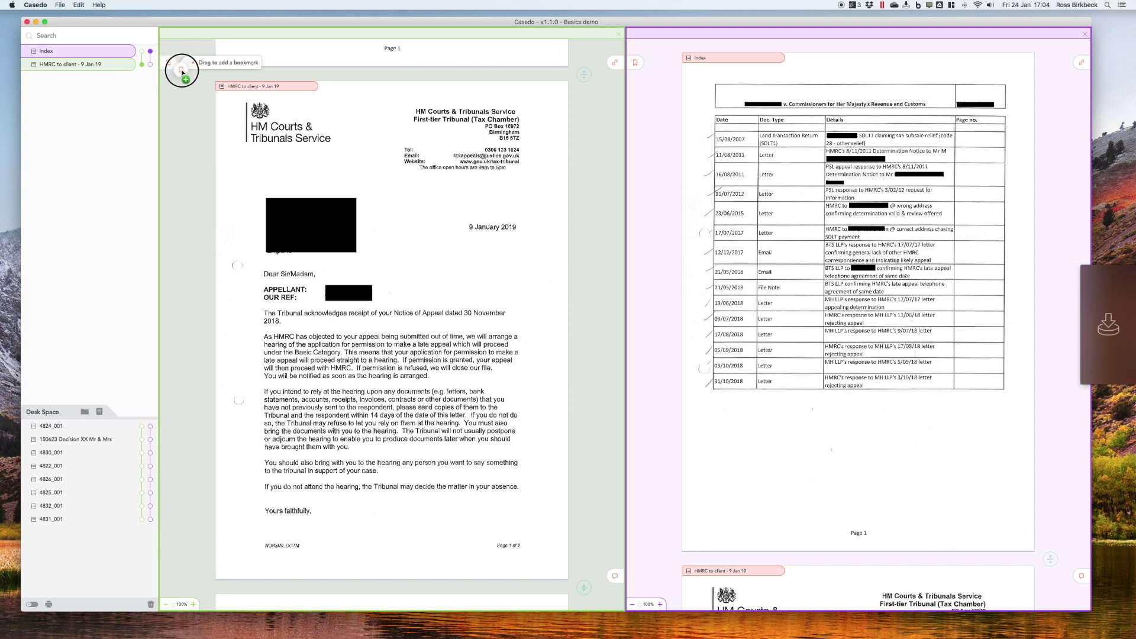
pyautogui.moveTo(182, 72)
pyautogui.mouseDown()
pyautogui.moveTo(246, 149)
pyautogui.moveTo(255, 179)
pyautogui.mouseUp()
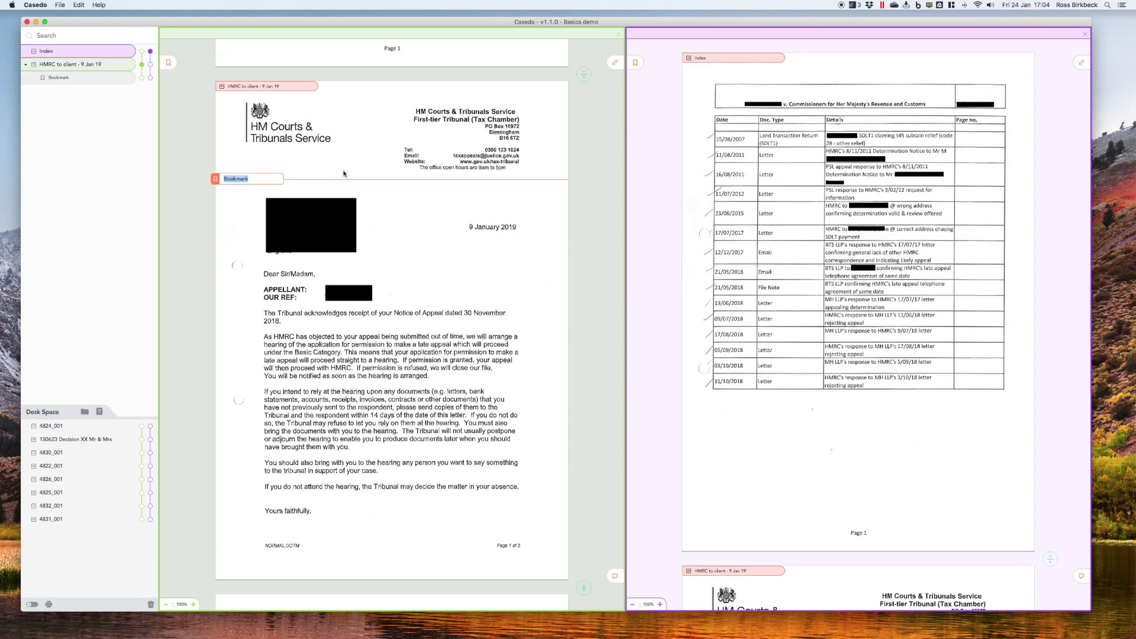
pyautogui.write('A')
pyautogui.write('appeal')
pyautogui.press('Return')
pyautogui.moveTo(224, 179); pyautogui.dragTo(224, 165)
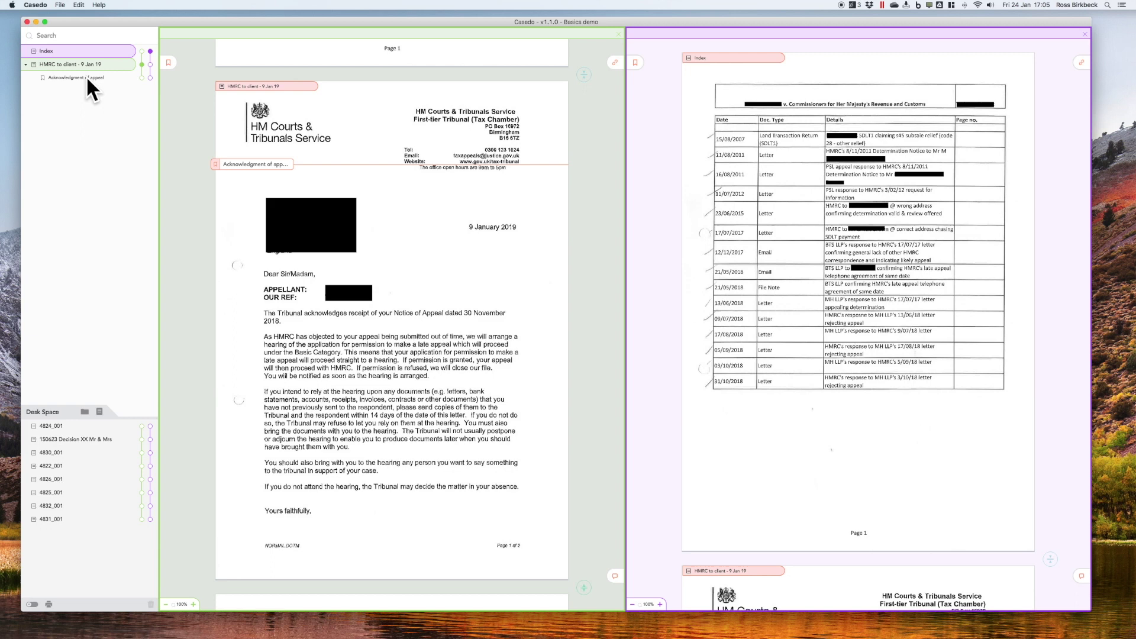
pyautogui.click(142, 79)
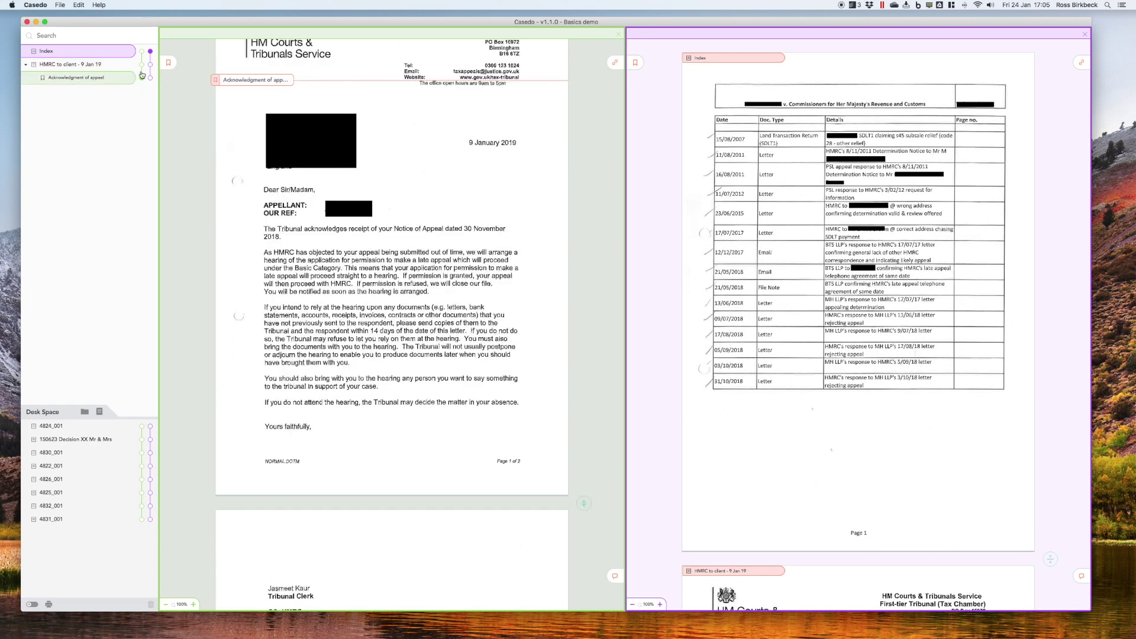
# - Browse between the 9 Jan 19 HMRC letter and the 16 Aug 11 client letter
pyautogui.click(142, 64)
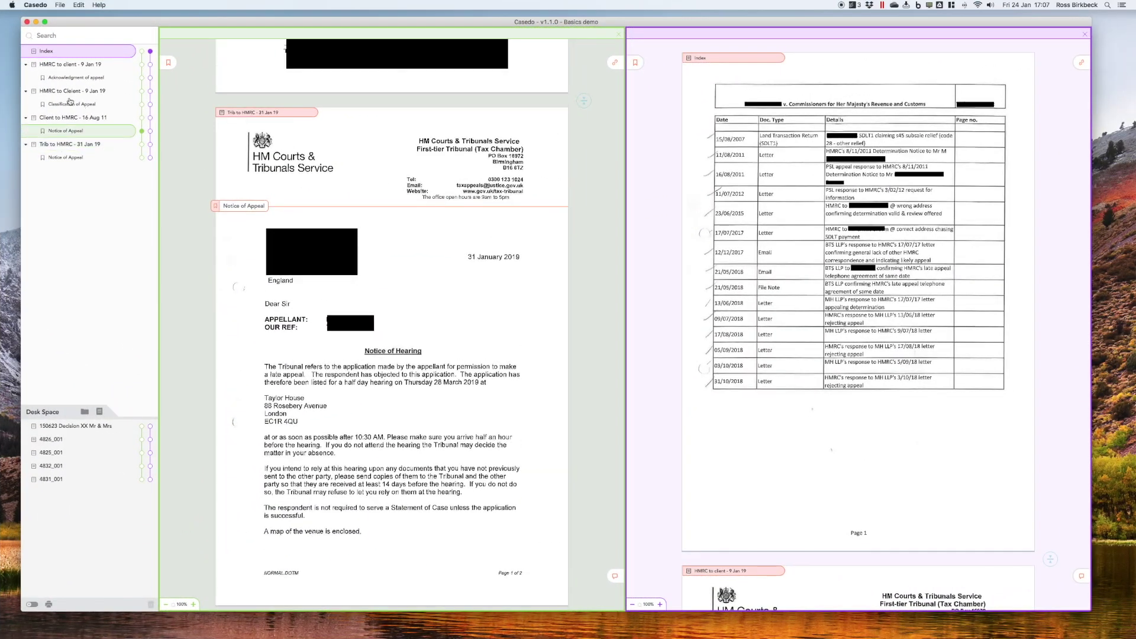
pyautogui.click(90, 119)
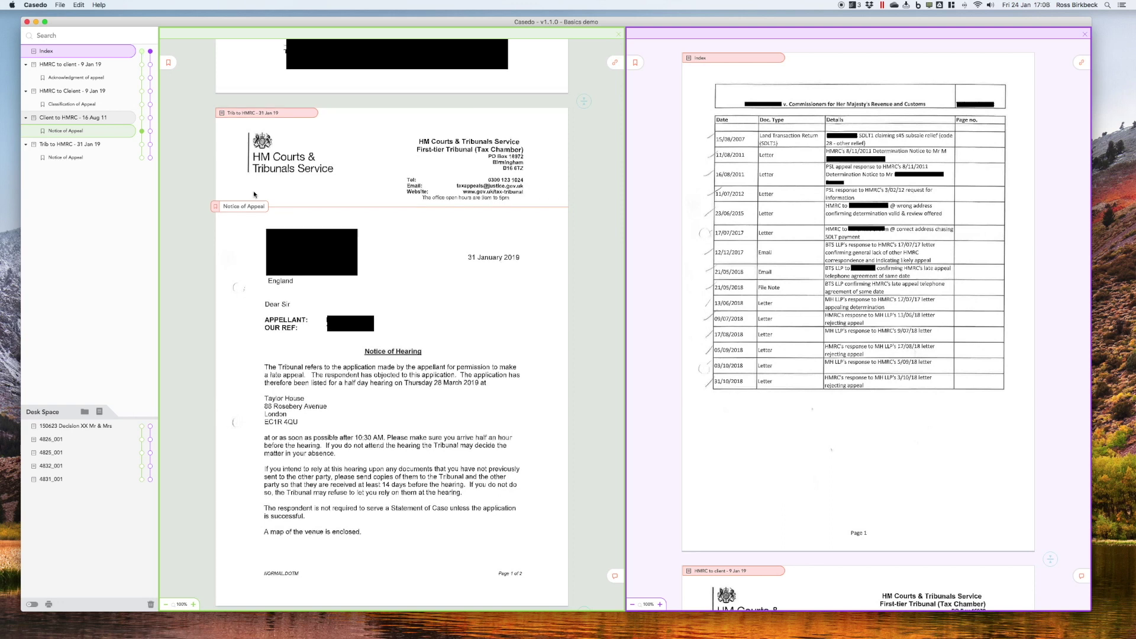
pyautogui.scroll(3, 143, 59)
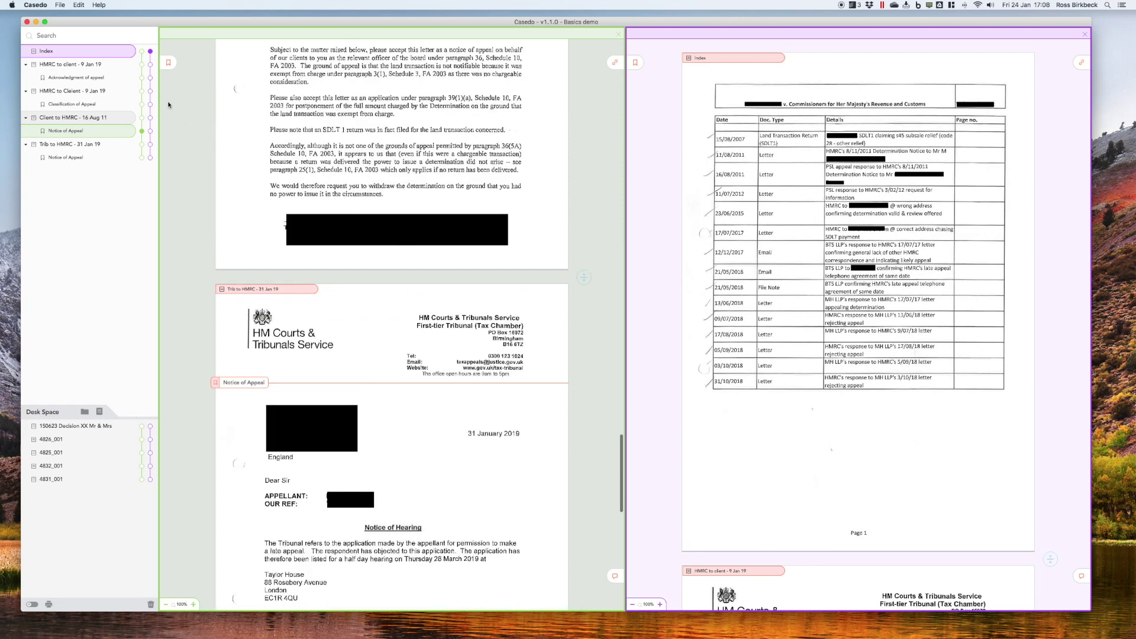
pyautogui.click(142, 65)
# - Move 'Client to HMRC - 16 Aug 11' up to sit directly below the Index
pyautogui.scroll(-5, 314, 259)
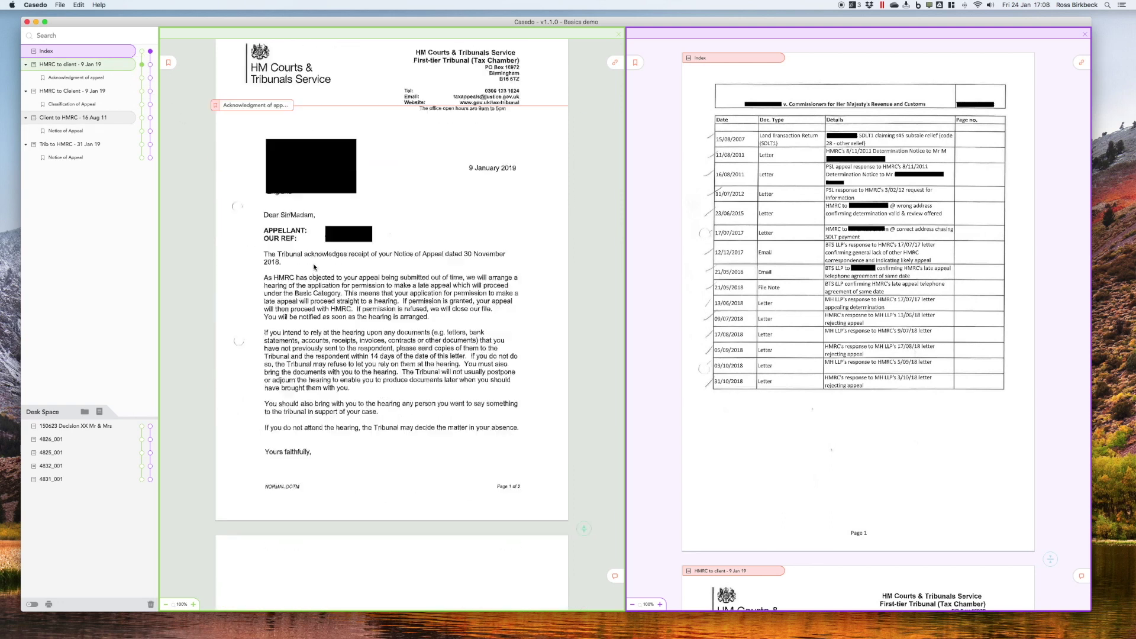
pyautogui.scroll(-5, 315, 267)
pyautogui.scroll(-5, 314, 271)
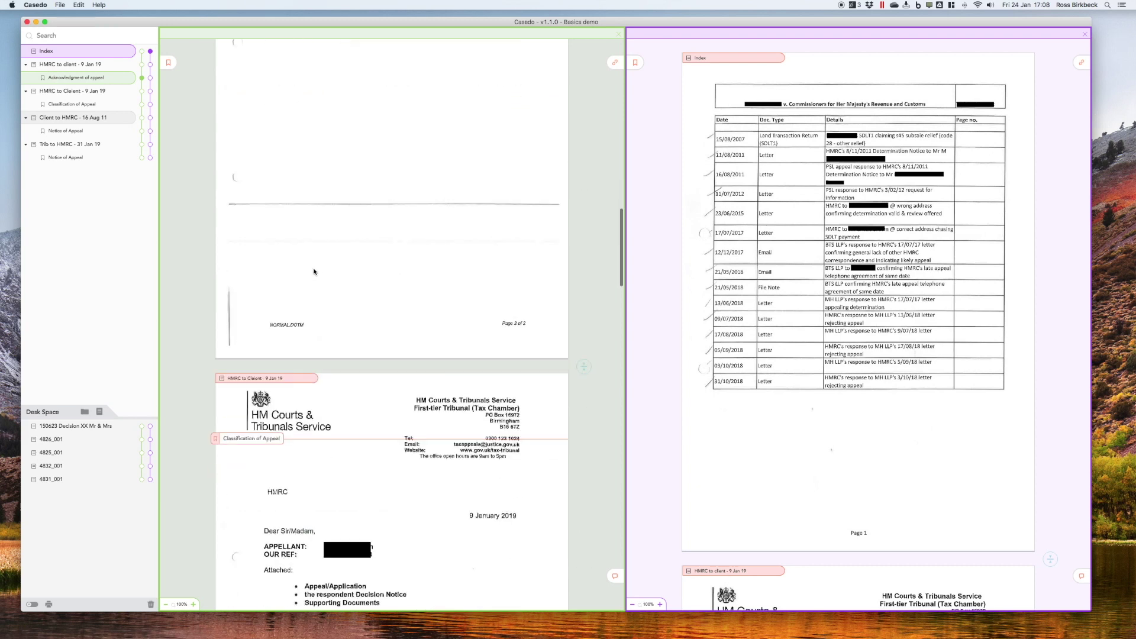
pyautogui.scroll(-2, 314, 271)
pyautogui.scroll(-2, 314, 271)
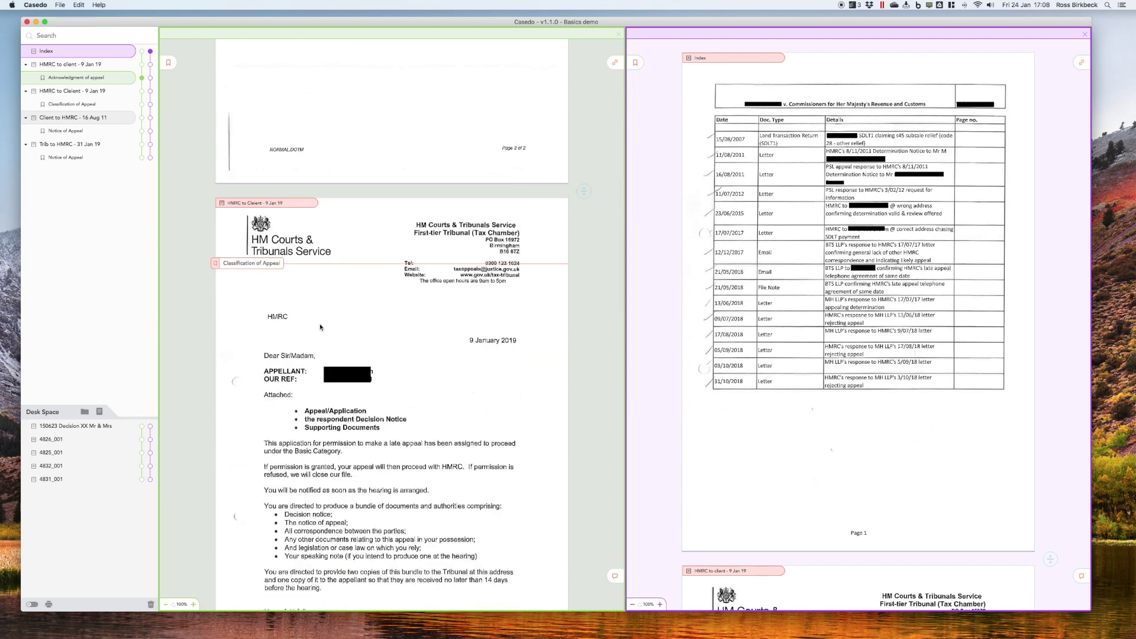
pyautogui.scroll(-2, 327, 327)
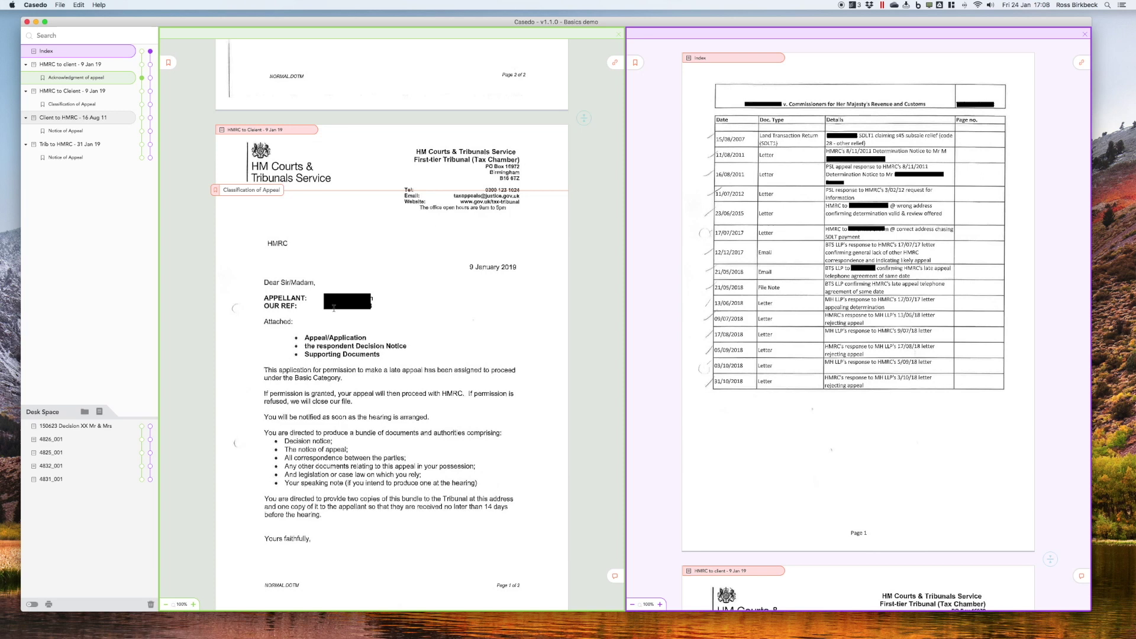
pyautogui.scroll(-2, 334, 307)
pyautogui.scroll(-2, 334, 308)
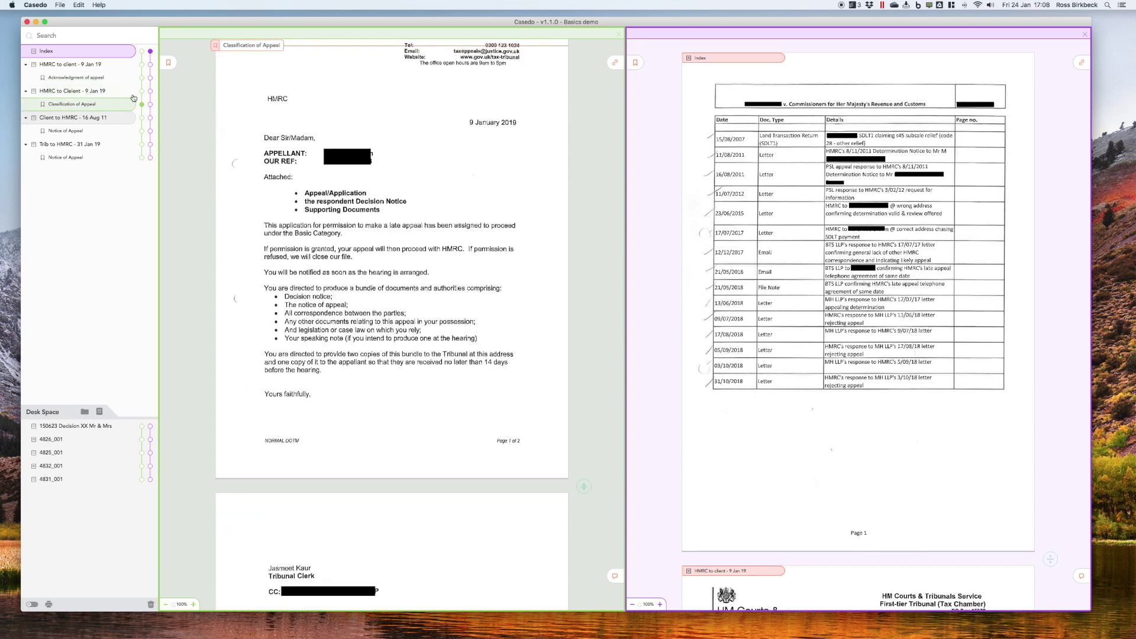
pyautogui.scroll(-3, 274, 210)
pyautogui.scroll(-2, 275, 212)
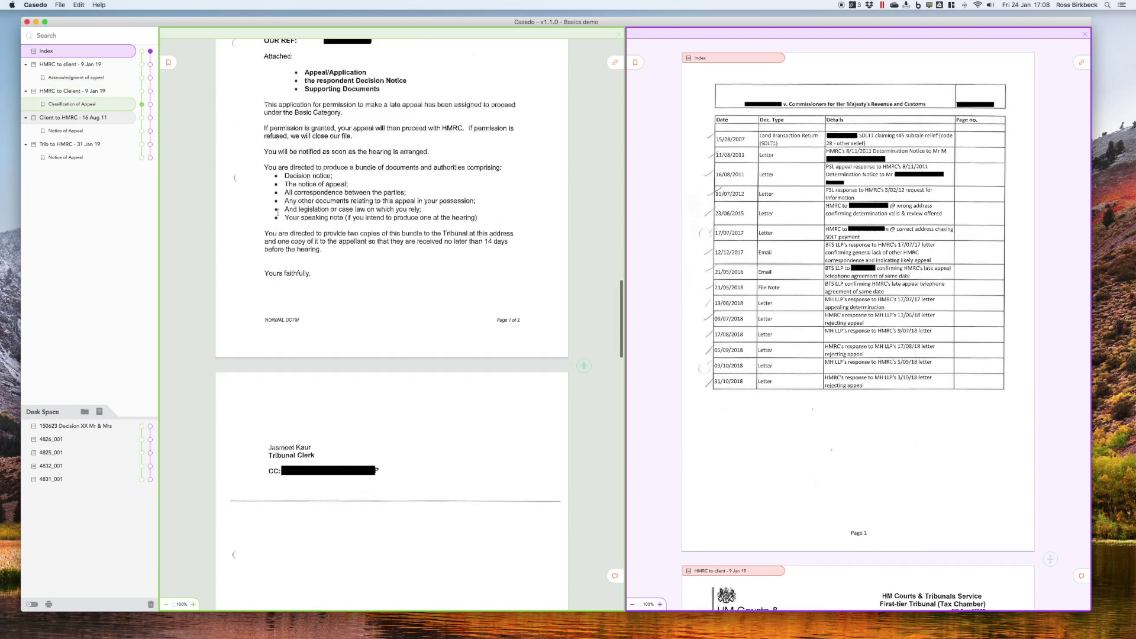
pyautogui.scroll(-2, 277, 215)
pyautogui.scroll(-4, 280, 217)
pyautogui.scroll(-2, 280, 218)
pyautogui.scroll(-2, 310, 226)
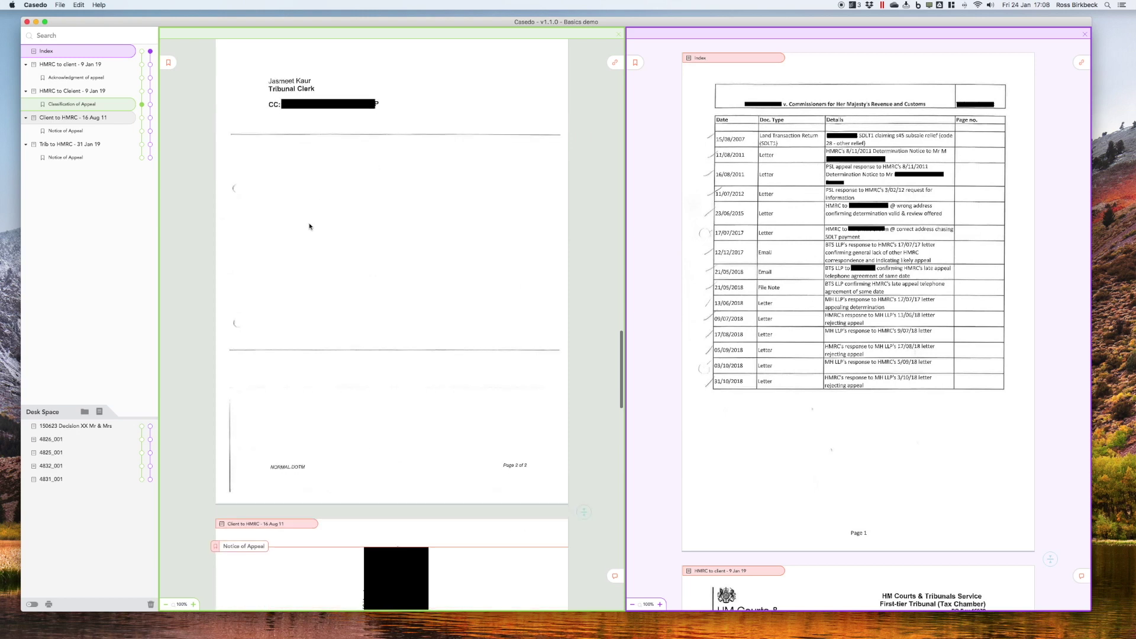
pyautogui.scroll(-5, 317, 229)
pyautogui.scroll(-5, 318, 229)
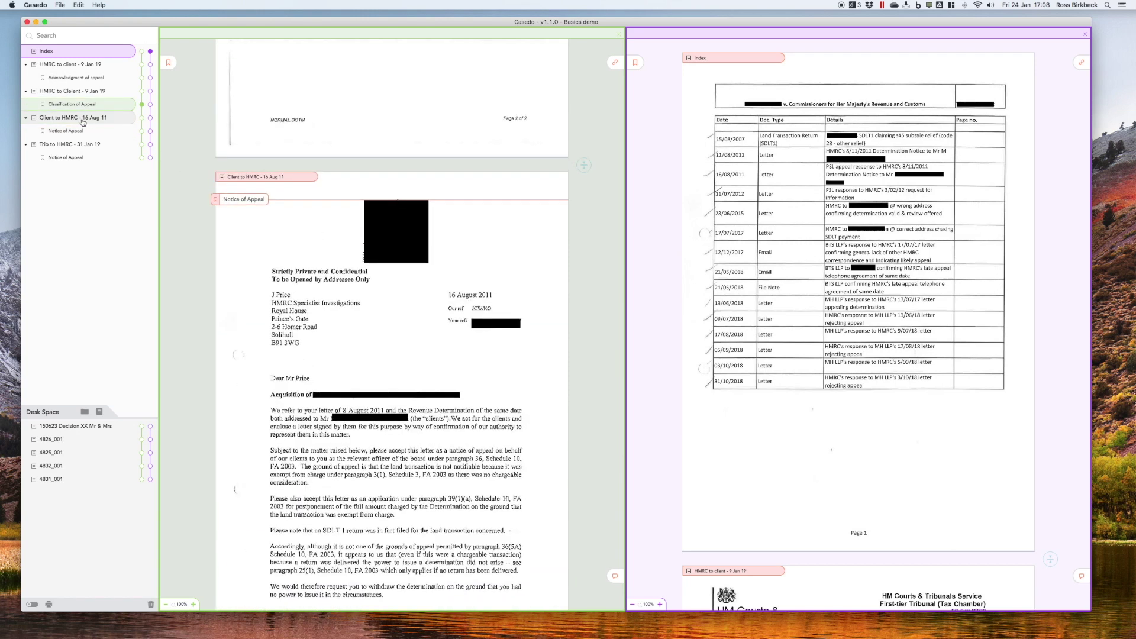
pyautogui.moveTo(81, 118)
pyautogui.mouseDown()
pyautogui.moveTo(117, 116)
pyautogui.moveTo(117, 72)
pyautogui.mouseUp()
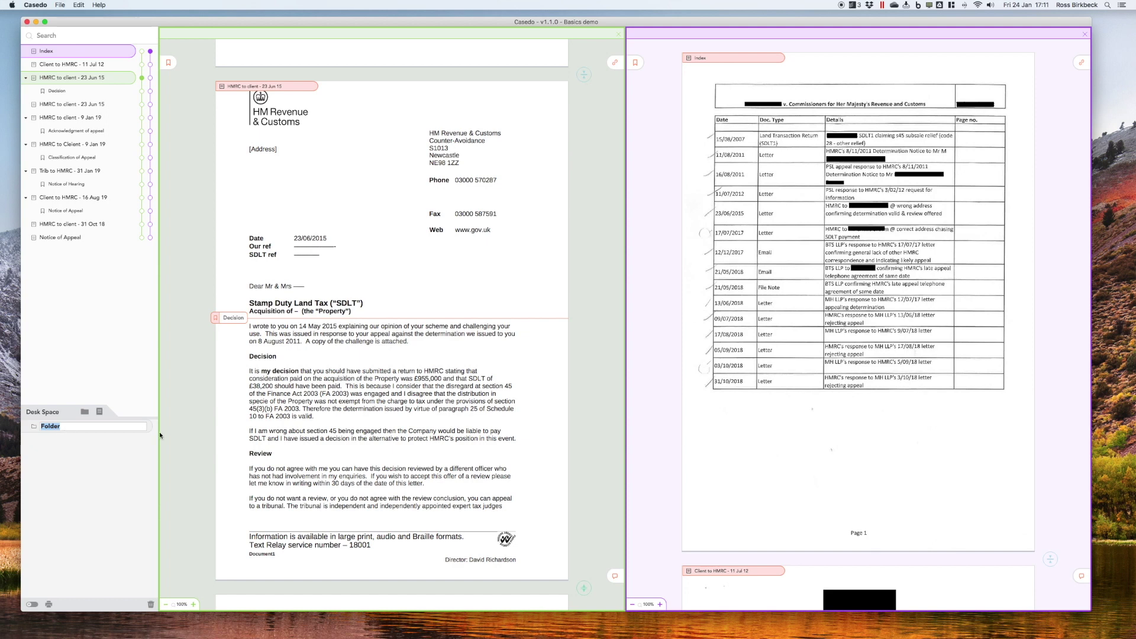
# - Name the new folder 'Correspondence' and place it in the bundle after the Index
pyautogui.write('Correspondence')
pyautogui.press('Return')
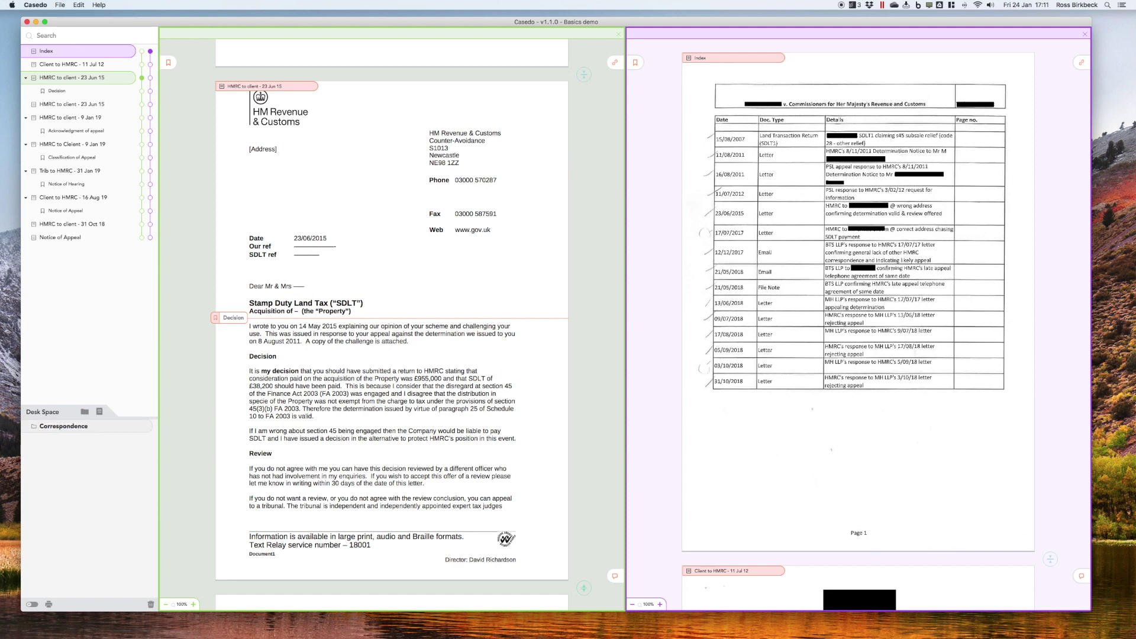
pyautogui.moveTo(71, 426)
pyautogui.mouseDown()
pyautogui.moveTo(92, 62)
pyautogui.moveTo(77, 93)
pyautogui.mouseUp()
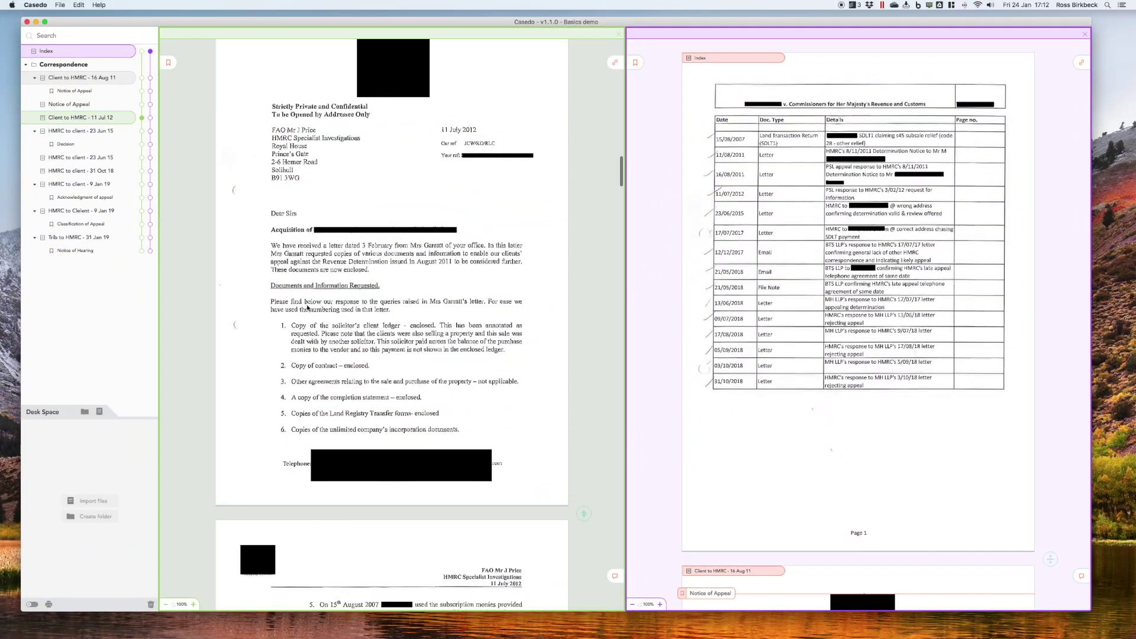
# - Highlight paragraph 1 of the letter in yellow, after briefly trying green
pyautogui.moveTo(293, 325); pyautogui.dragTo(504, 350)
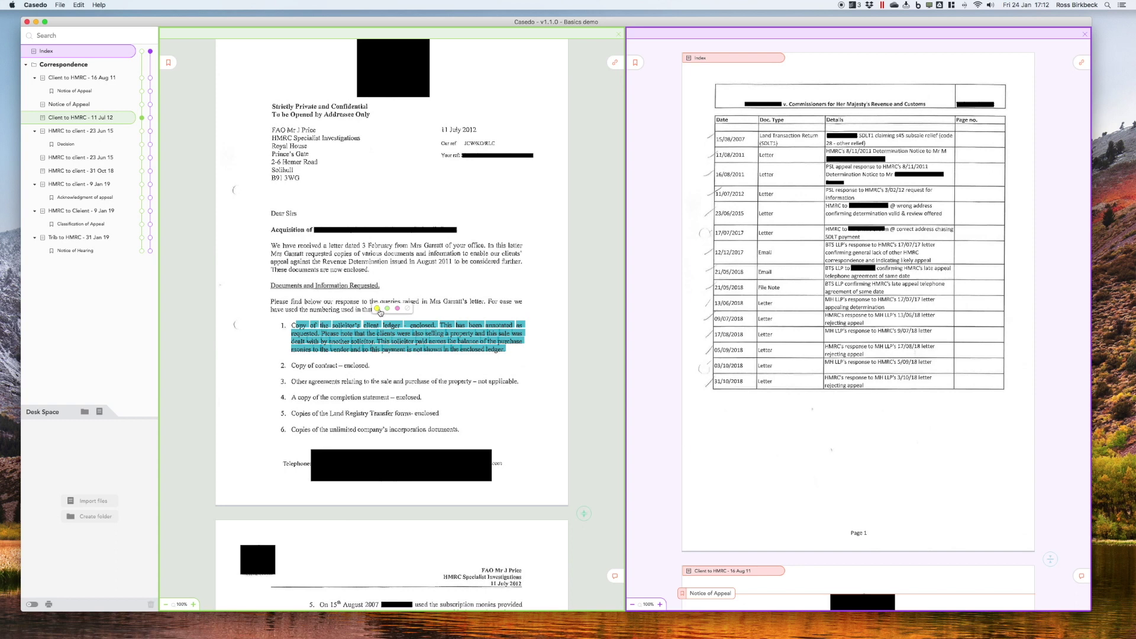
pyautogui.click(377, 309)
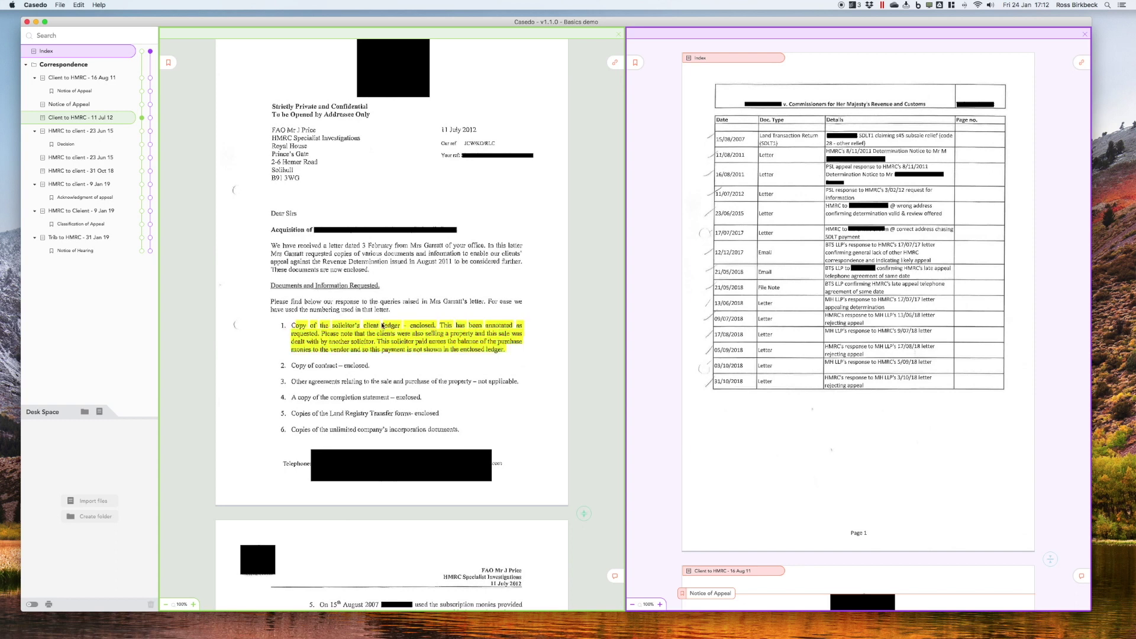
pyautogui.click(405, 315)
pyautogui.click(410, 325)
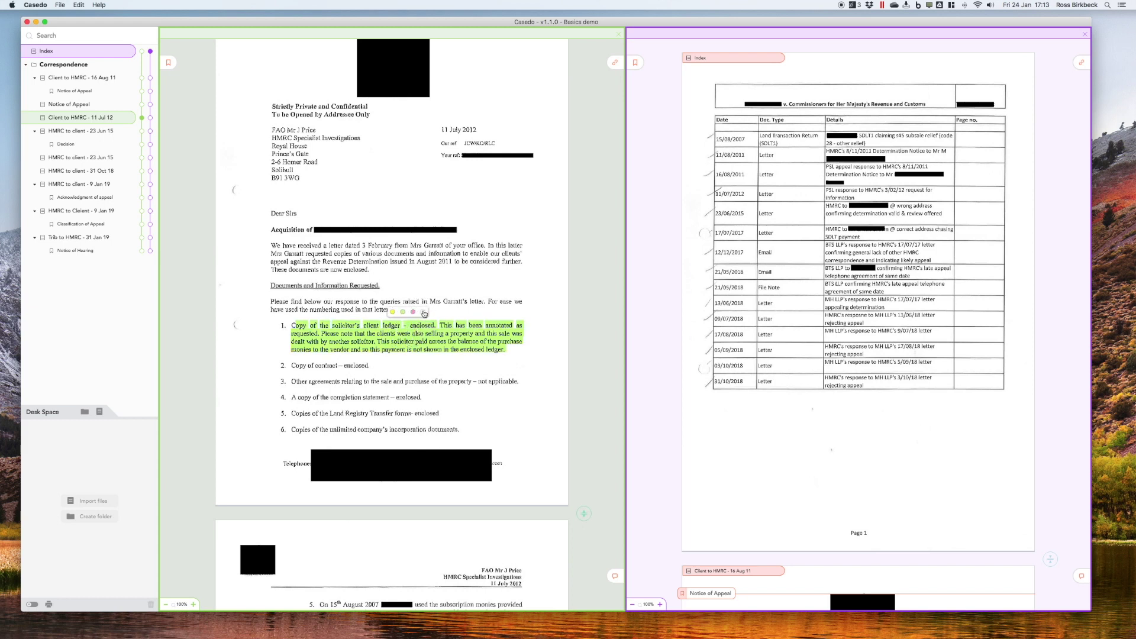
pyautogui.click(423, 312)
pyautogui.moveTo(292, 325); pyautogui.dragTo(506, 350)
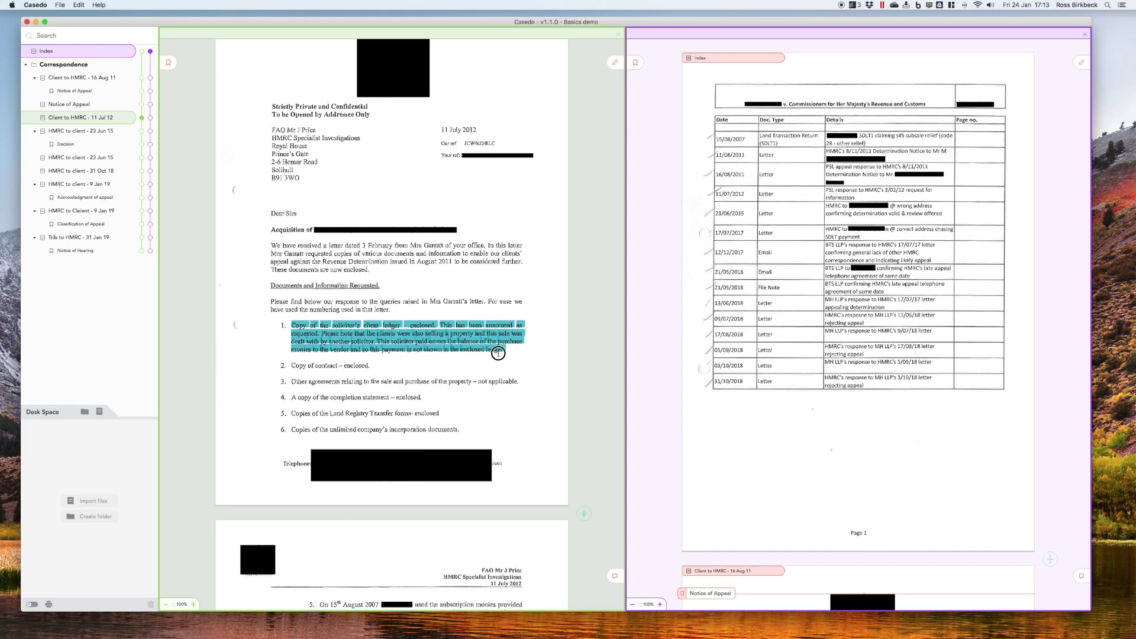
pyautogui.click(377, 309)
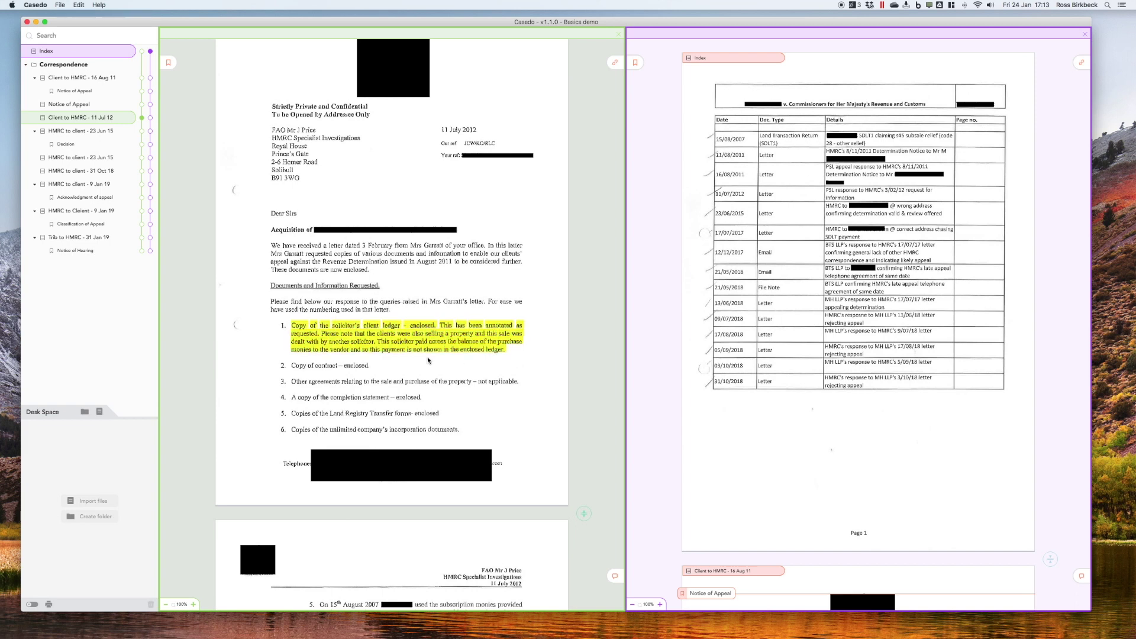
# - Attach a comment beside the highlighted paragraph and start typing the note
pyautogui.scroll(-5, 429, 360)
pyautogui.scroll(4, 399, 328)
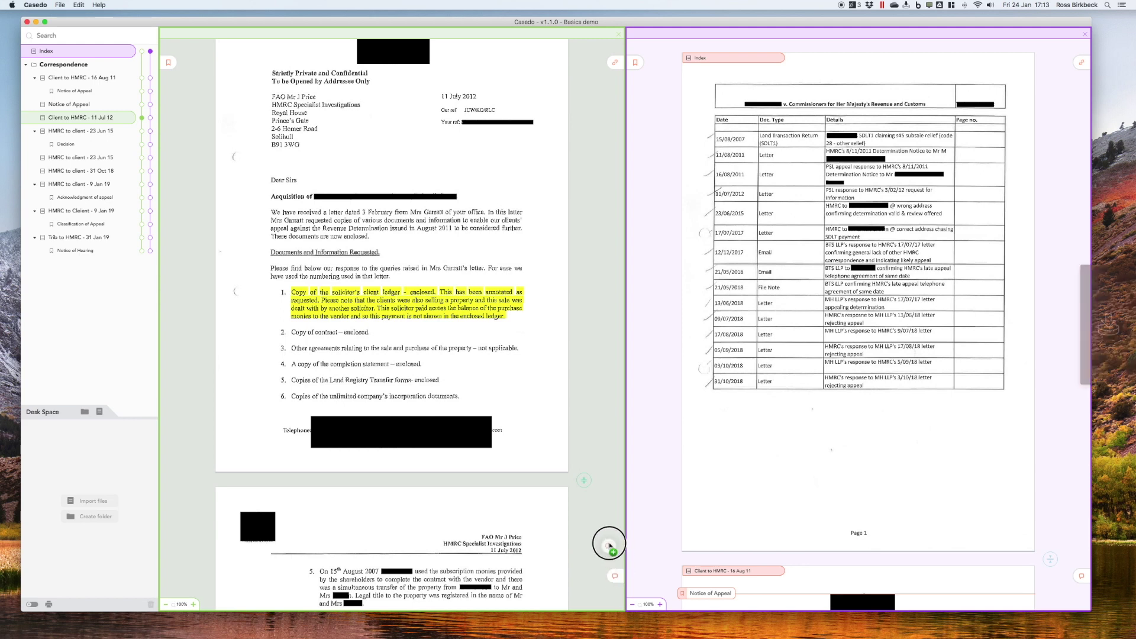
pyautogui.moveTo(615, 576)
pyautogui.mouseDown()
pyautogui.moveTo(555, 396)
pyautogui.moveTo(553, 306)
pyautogui.mouseUp()
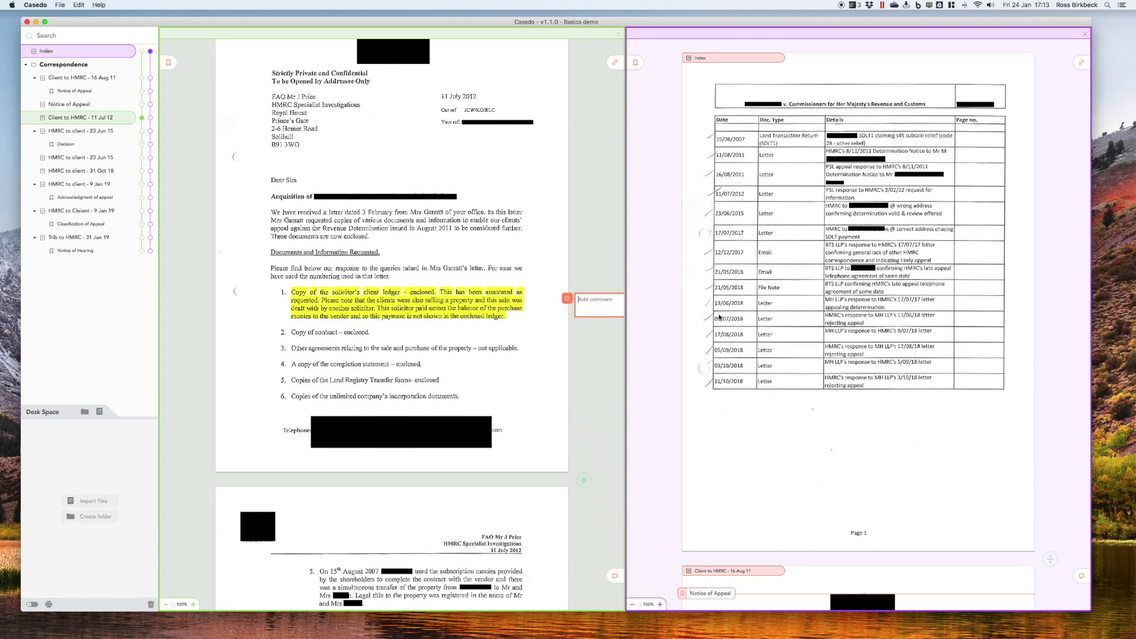
pyautogui.write('Im')
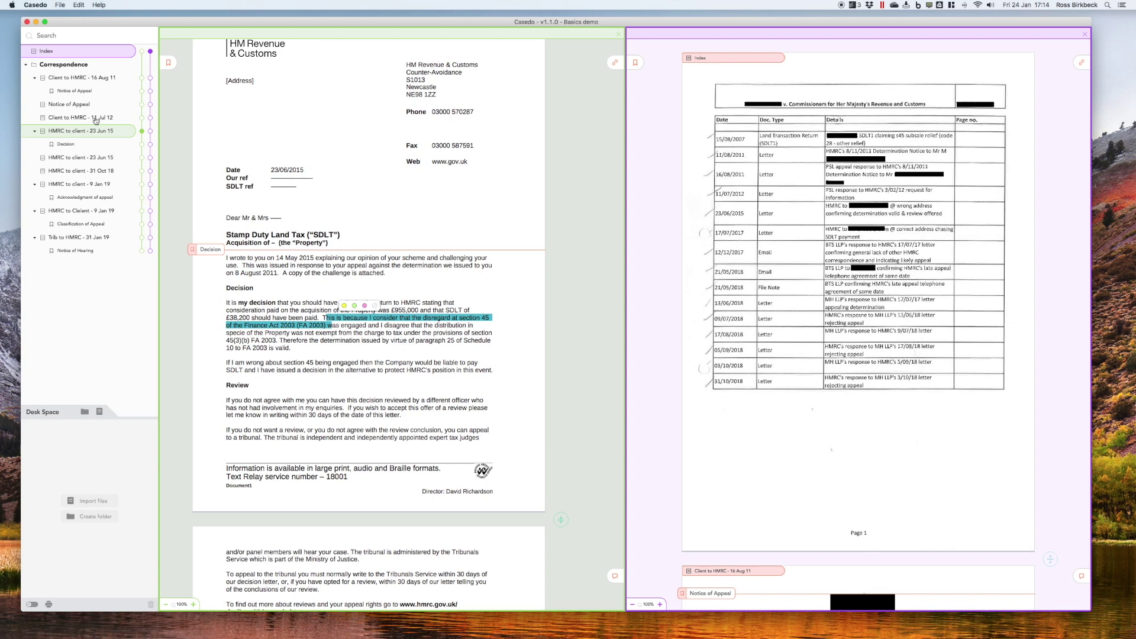
# - Import Data Select 2012, FA 2003 Part 3, Martland and TC05107 PDFs into Desk Space
pyautogui.click(100, 411)
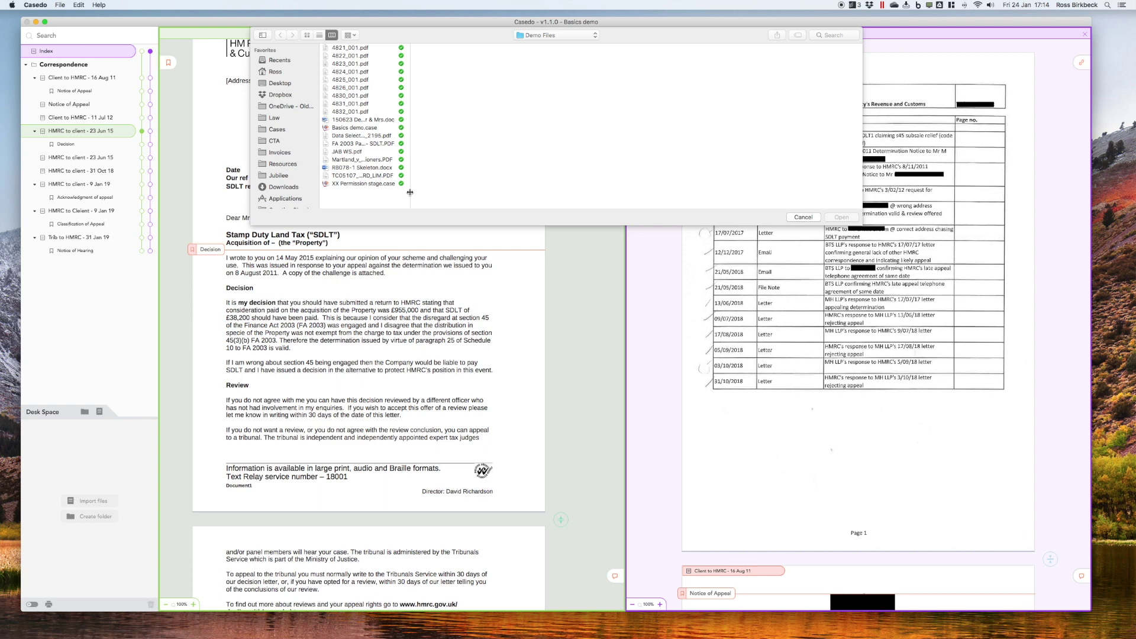
pyautogui.moveTo(409, 193); pyautogui.dragTo(537, 198)
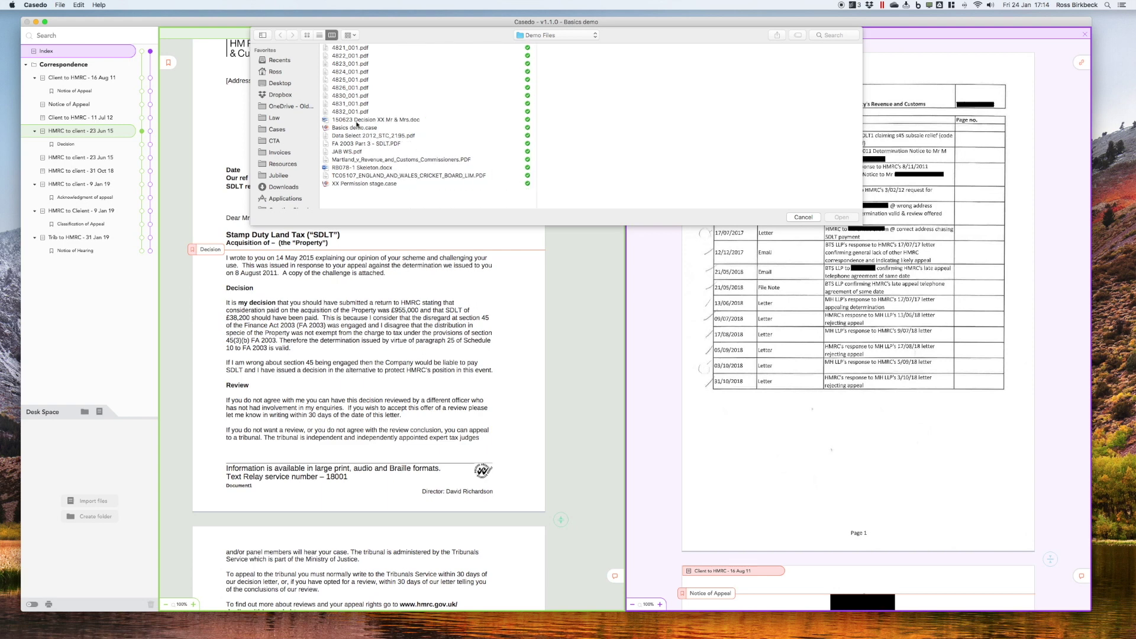
pyautogui.click(357, 135)
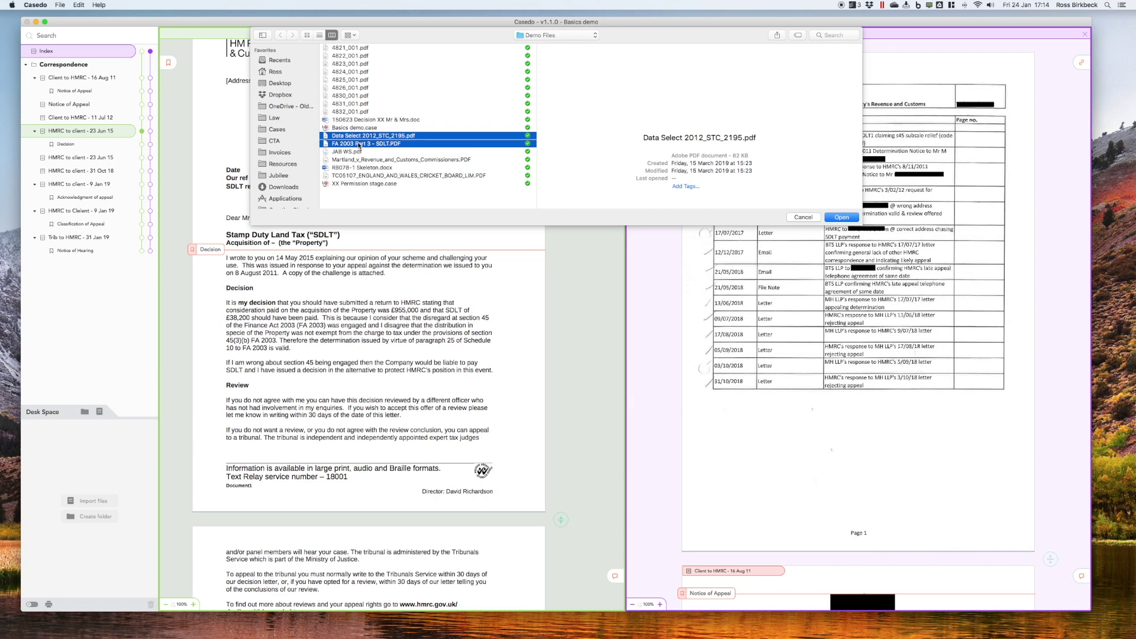
pyautogui.keyDown('super'); pyautogui.click(354, 160); pyautogui.keyUp('super')
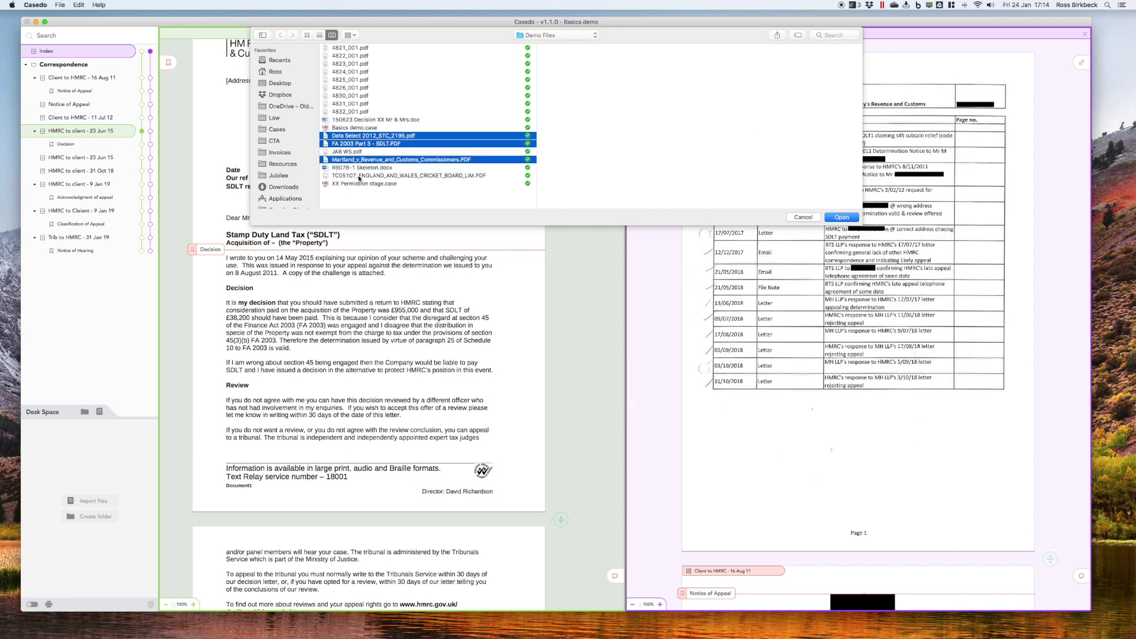
pyautogui.keyDown('super'); pyautogui.click(361, 176); pyautogui.keyUp('super')
pyautogui.click(843, 220)
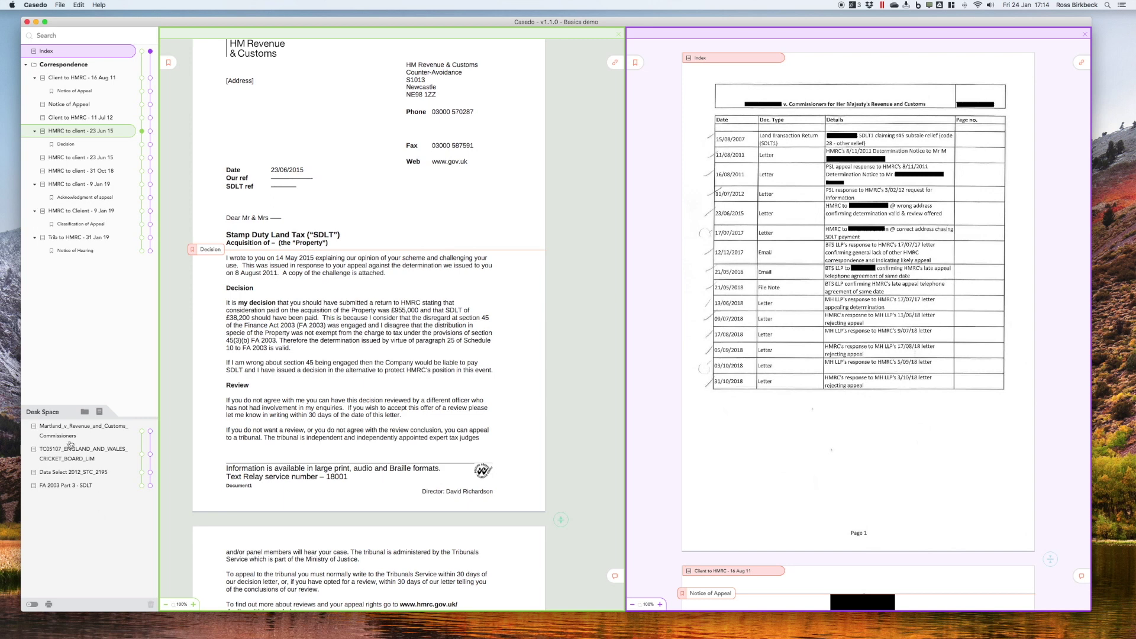
# - Create a CASES folder holding the case files and add it to the bundle
pyautogui.click(85, 412)
pyautogui.write('CASES')
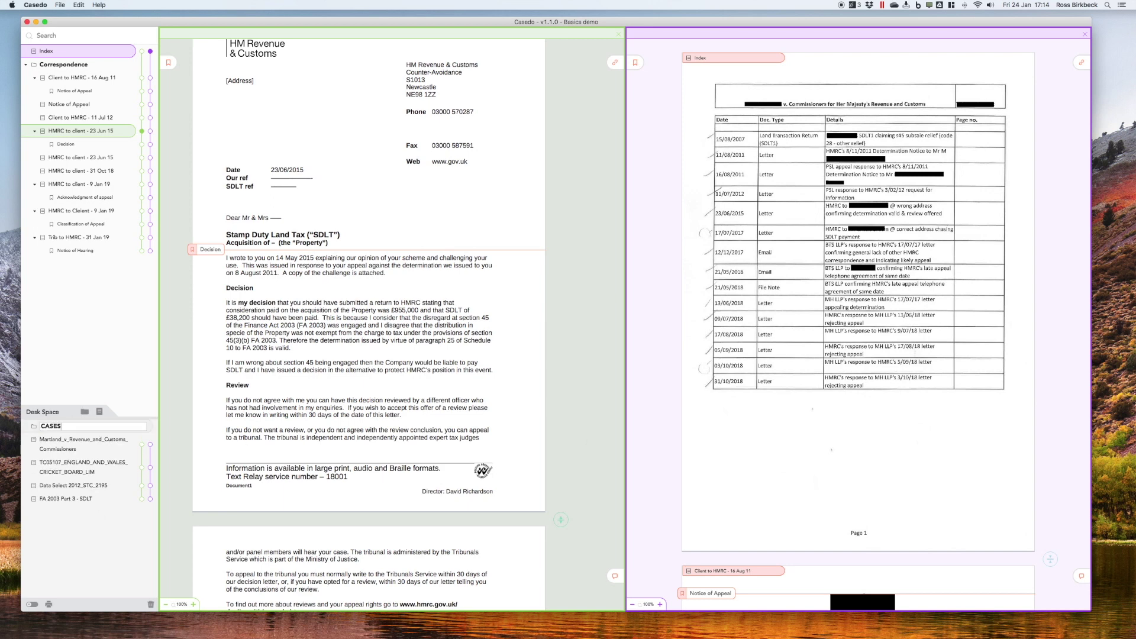
pyautogui.press('Return')
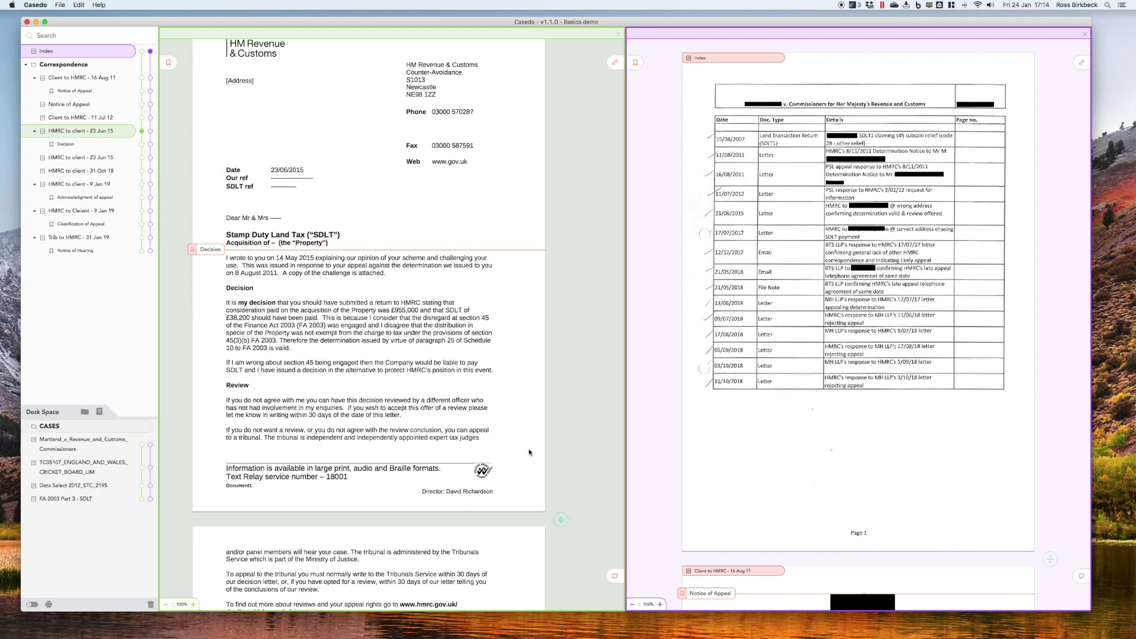
pyautogui.moveTo(61, 441); pyautogui.dragTo(77, 427)
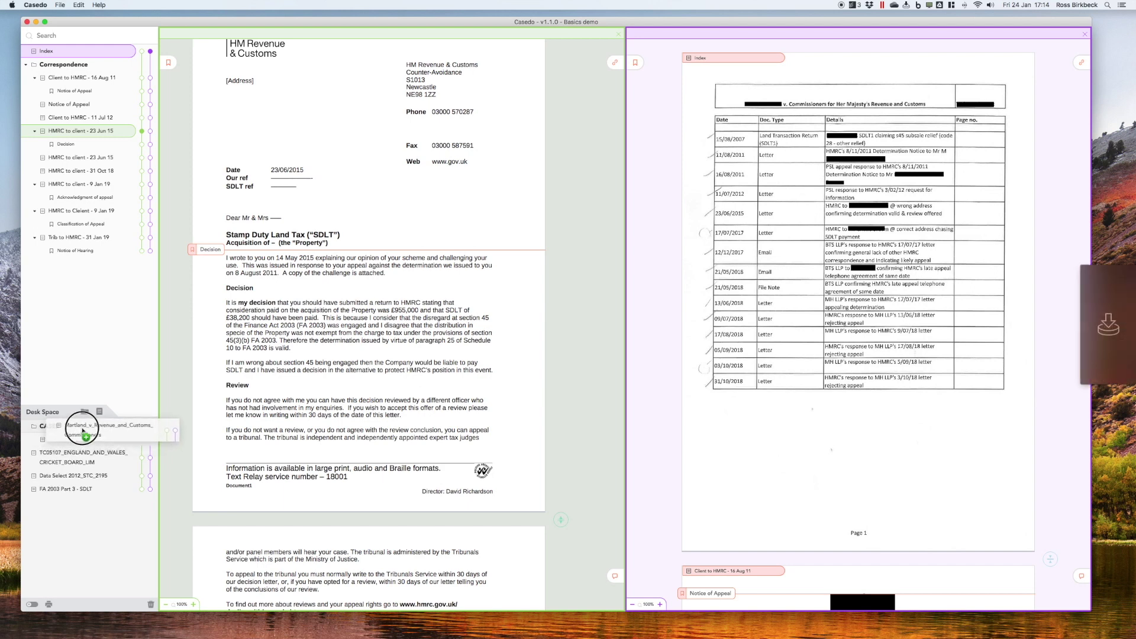
pyautogui.moveTo(69, 472)
pyautogui.mouseDown()
pyautogui.moveTo(83, 449)
pyautogui.moveTo(86, 473)
pyautogui.mouseUp()
pyautogui.doubleClick(49, 426)
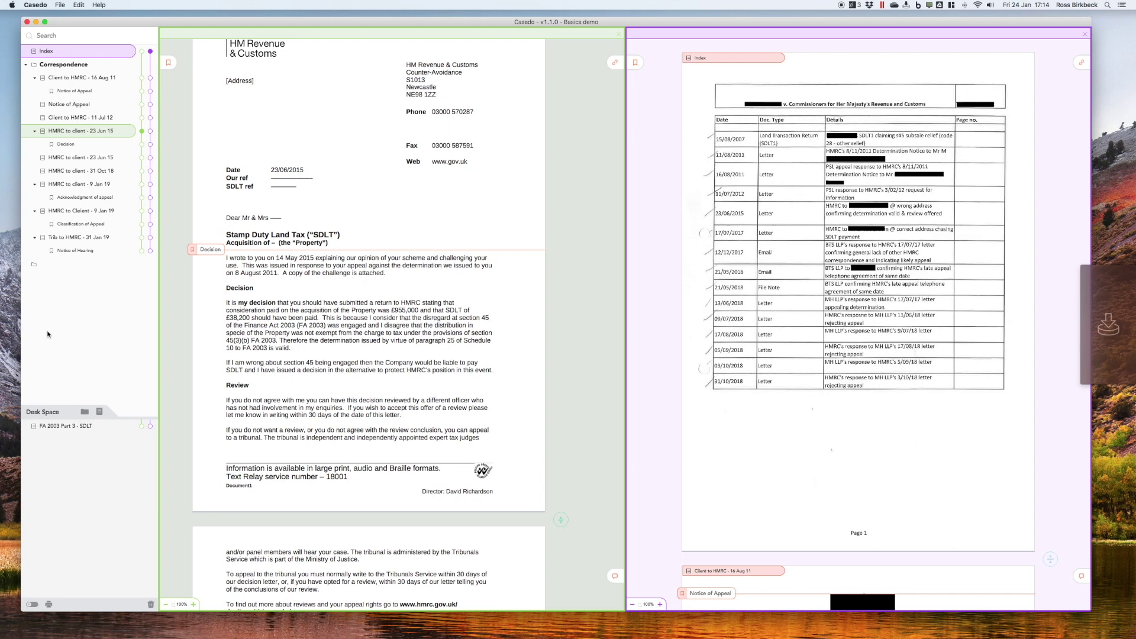
# - Create a LEGISLATION folder holding FA 2003 Part 3 - SDLT in the bundle
pyautogui.click(84, 411)
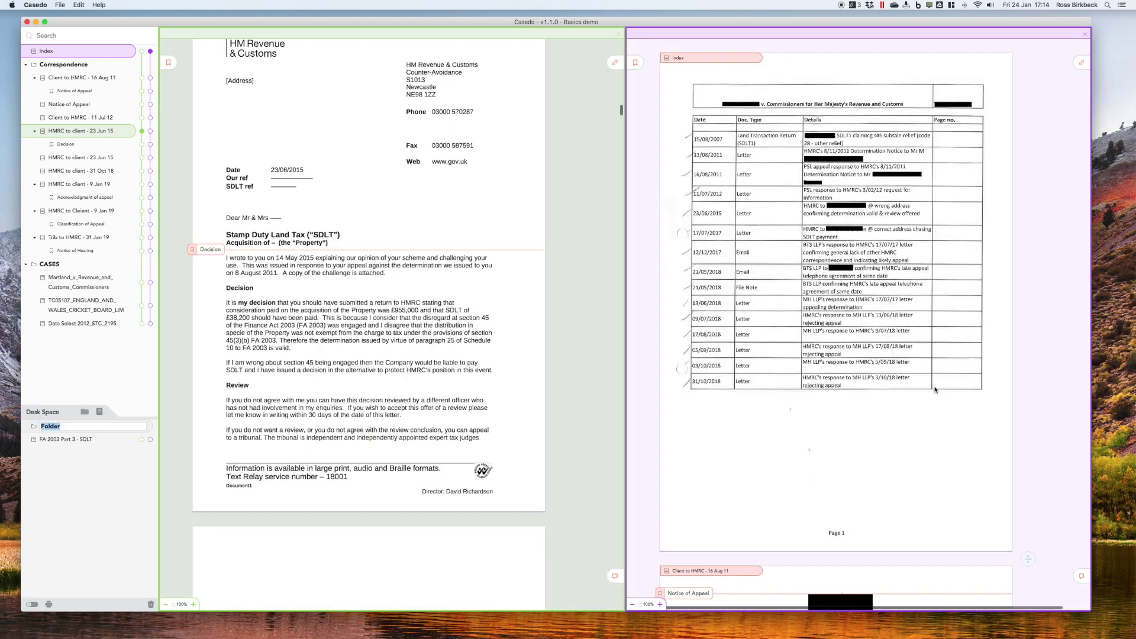
pyautogui.write('LEGISLATION')
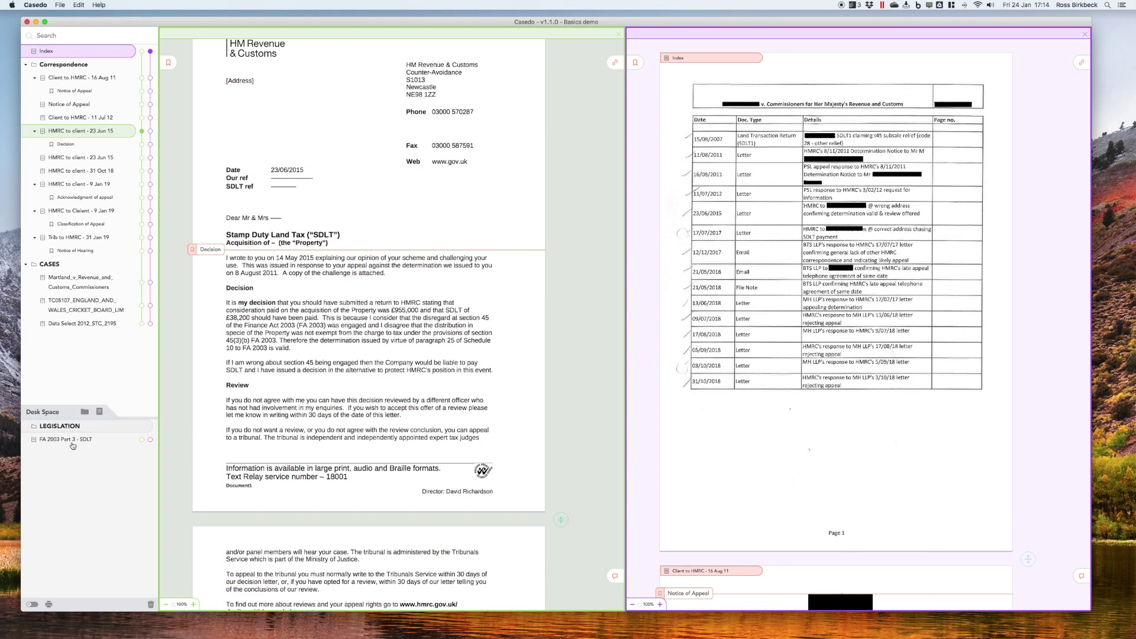
pyautogui.moveTo(72, 441)
pyautogui.mouseDown()
pyautogui.moveTo(93, 428)
pyautogui.moveTo(97, 265)
pyautogui.mouseUp()
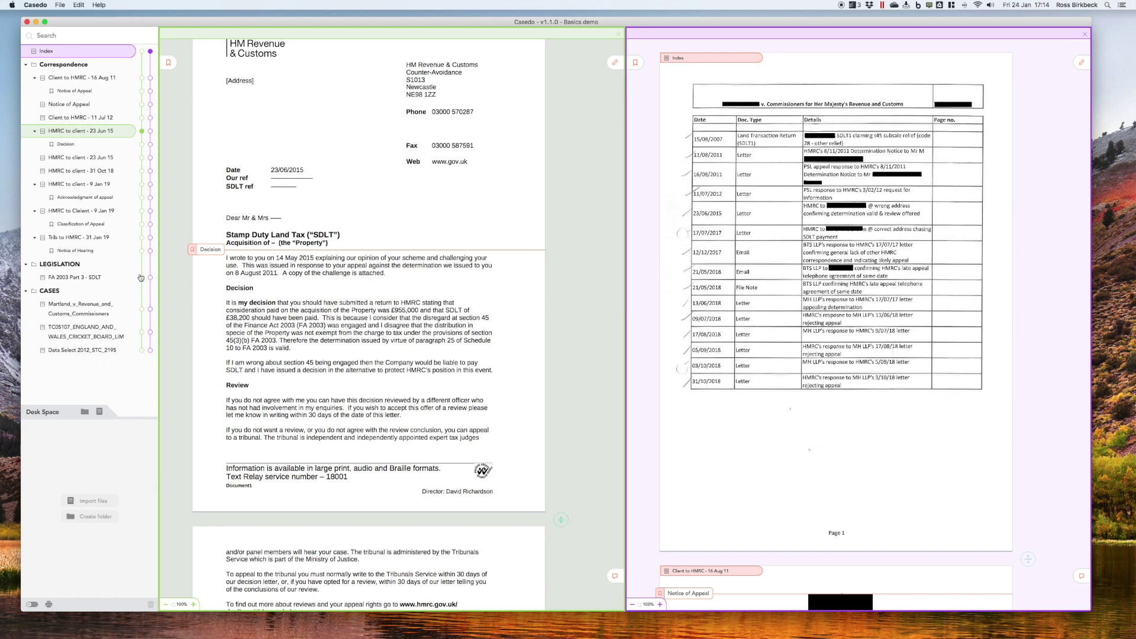
# - Open FA 2003 Part 3 - SDLT and select the section 45 heading
pyautogui.click(151, 277)
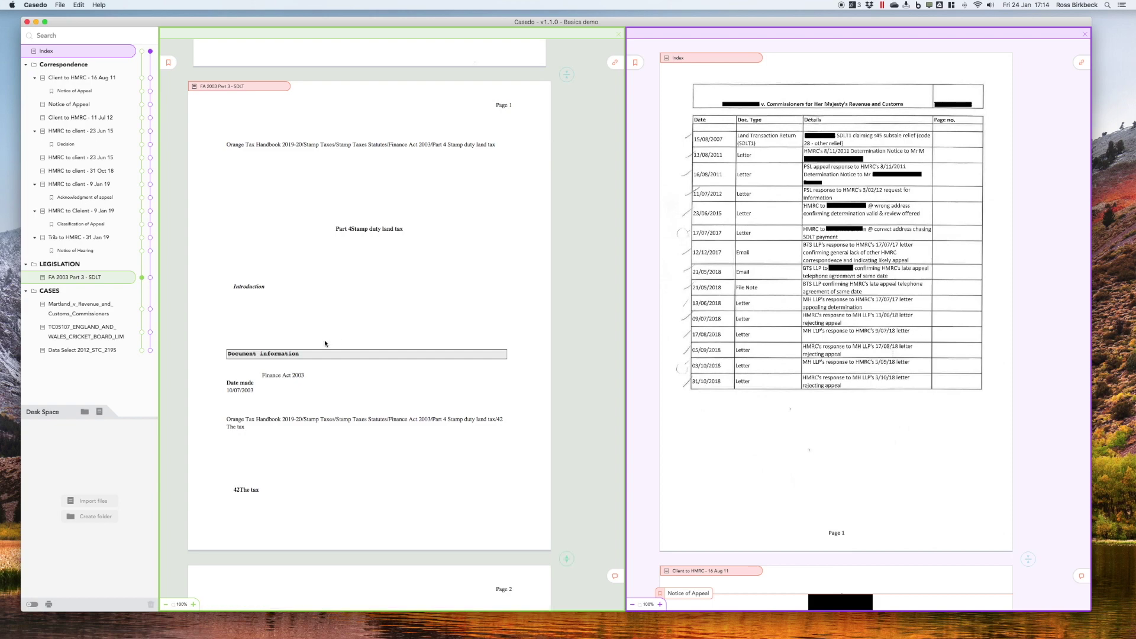
pyautogui.scroll(-5, 324, 340)
pyautogui.scroll(-3, 325, 340)
pyautogui.scroll(-2, 324, 340)
pyautogui.scroll(-3, 325, 340)
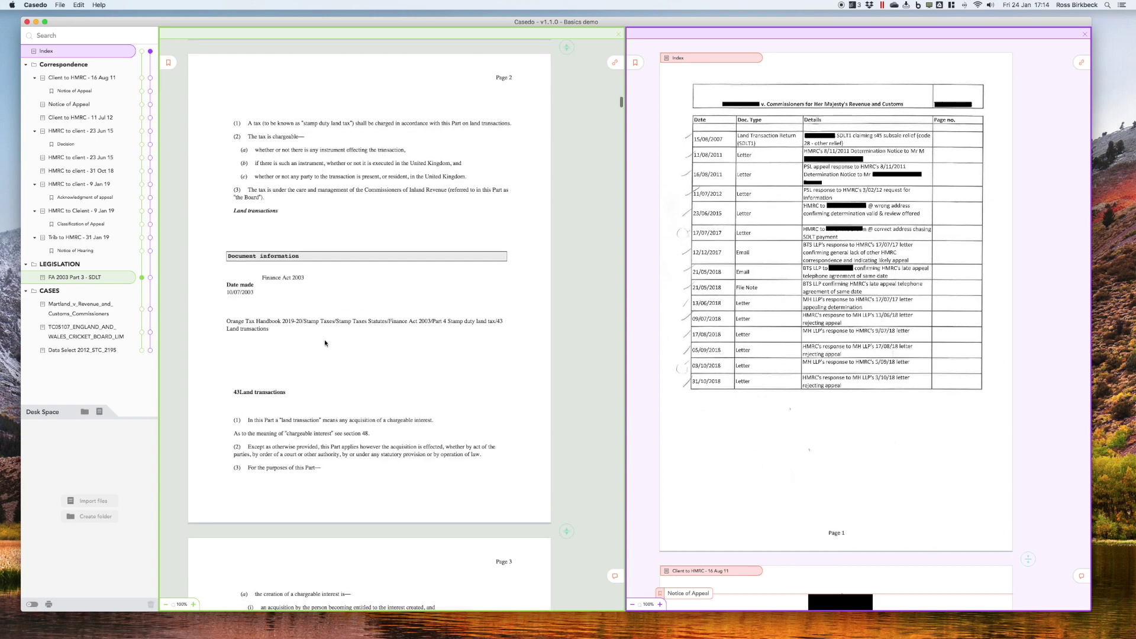
pyautogui.scroll(-2, 325, 339)
pyautogui.scroll(-3, 295, 345)
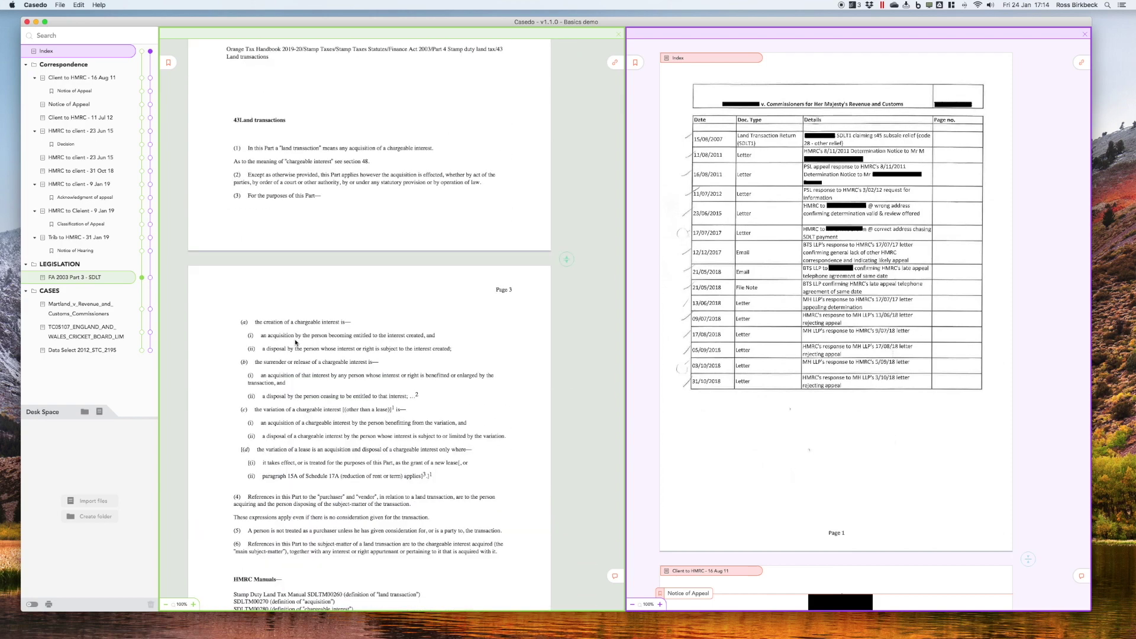
pyautogui.scroll(-6, 295, 345)
pyautogui.scroll(-4, 295, 345)
pyautogui.scroll(-3, 295, 346)
pyautogui.scroll(-3, 295, 346)
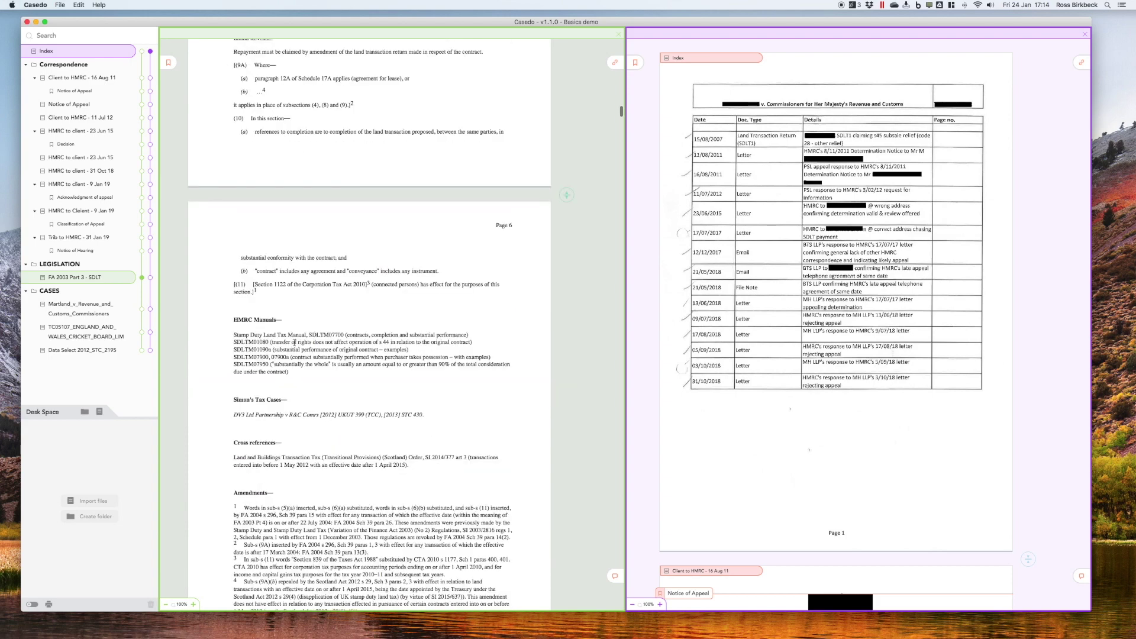
pyautogui.scroll(-4, 294, 345)
pyautogui.scroll(-5, 295, 345)
pyautogui.scroll(-4, 294, 346)
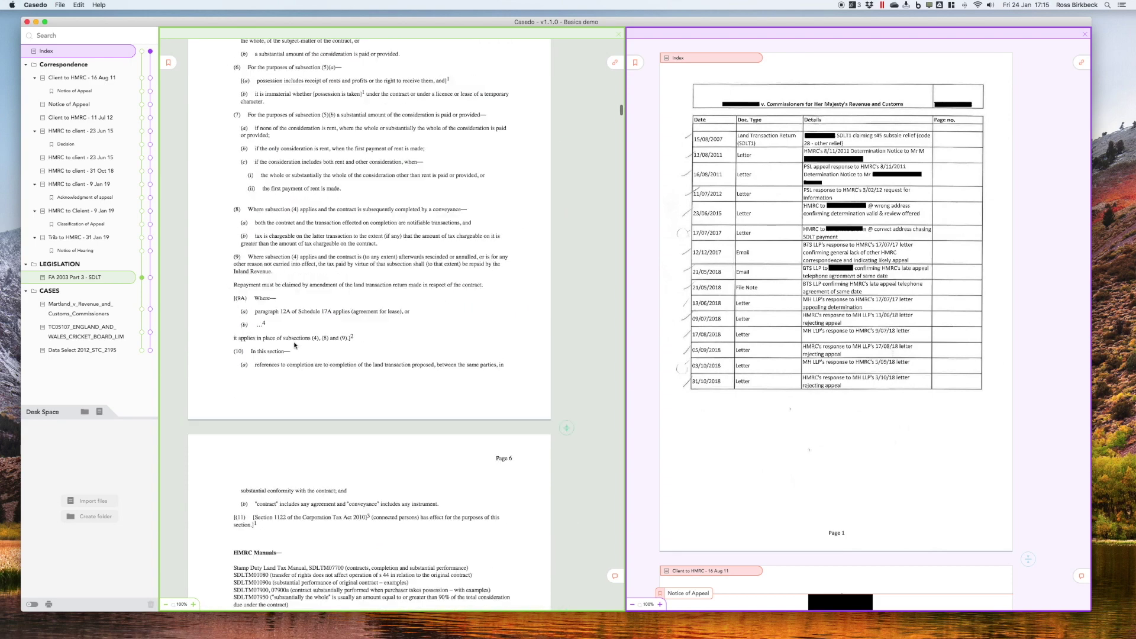
pyautogui.scroll(-6, 295, 346)
pyautogui.scroll(-7, 295, 345)
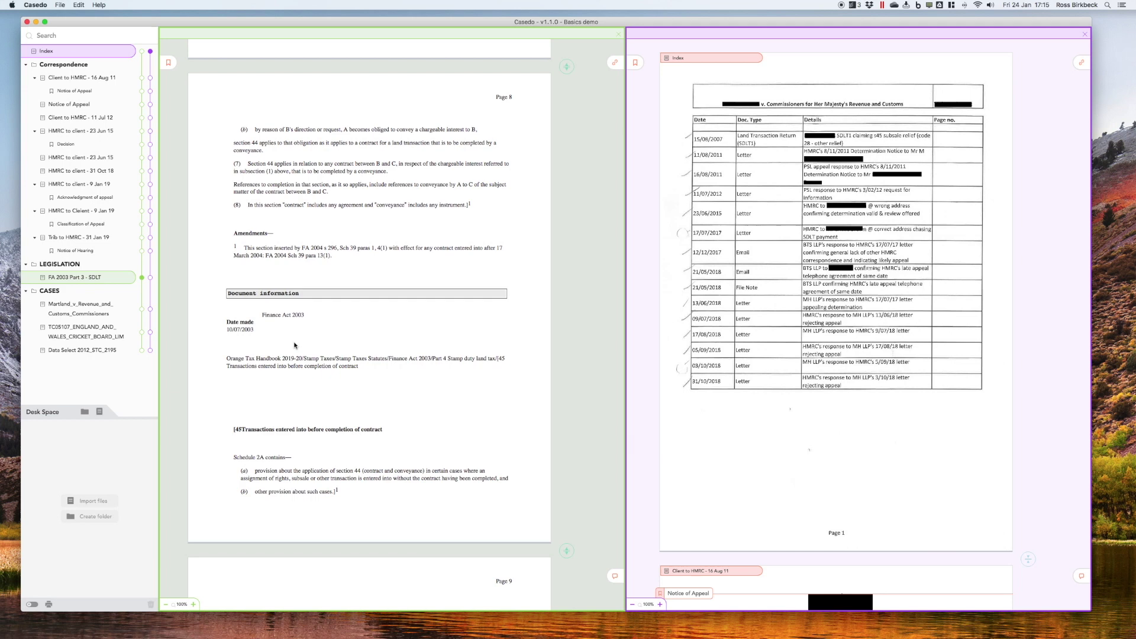
pyautogui.scroll(-4, 294, 345)
pyautogui.moveTo(383, 311); pyautogui.dragTo(234, 312)
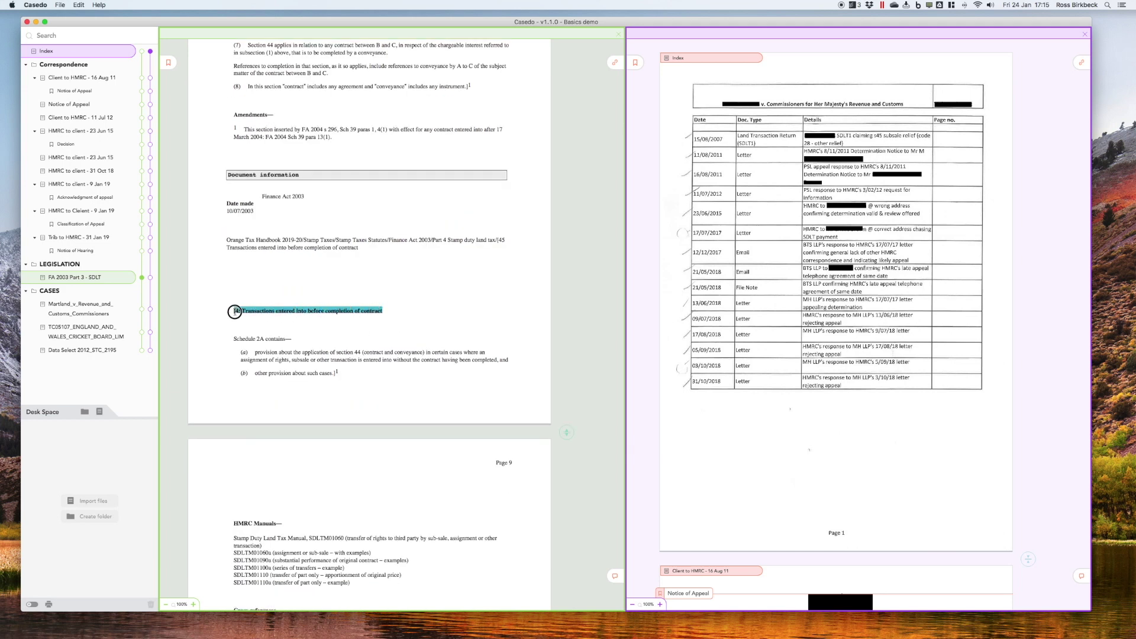
# - Bookmark it as '45 - Transactions entered into before completion of contract' and jump there
pyautogui.click(168, 64)
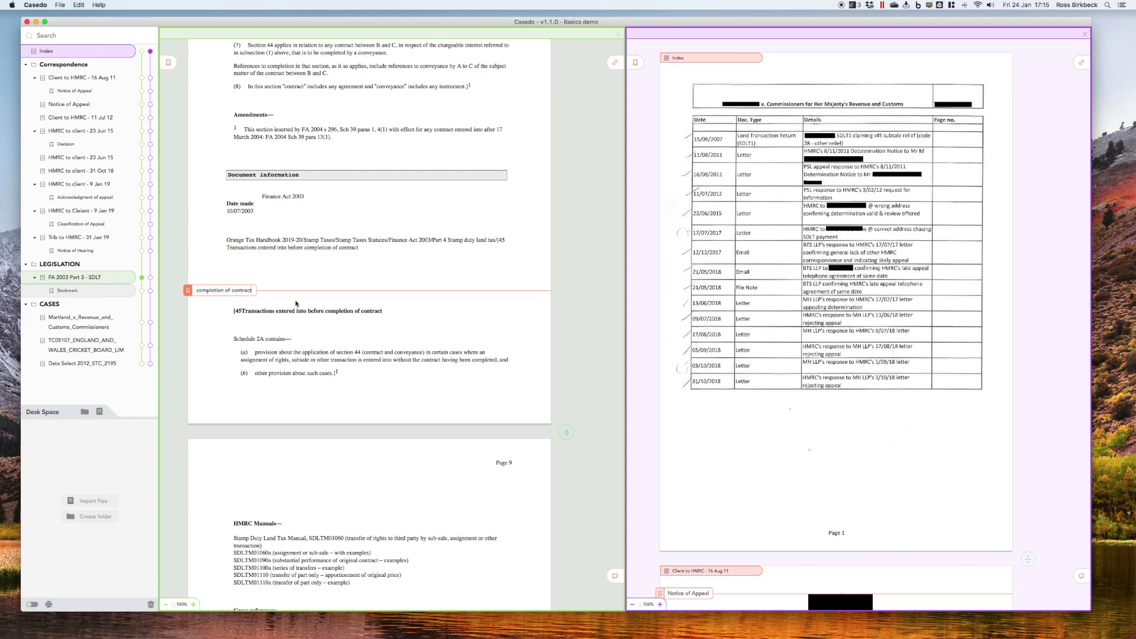
pyautogui.press('Home')
pyautogui.press('Delete')
pyautogui.press('Right')
pyautogui.press('Right')
pyautogui.write('-')
pyautogui.press('Return')
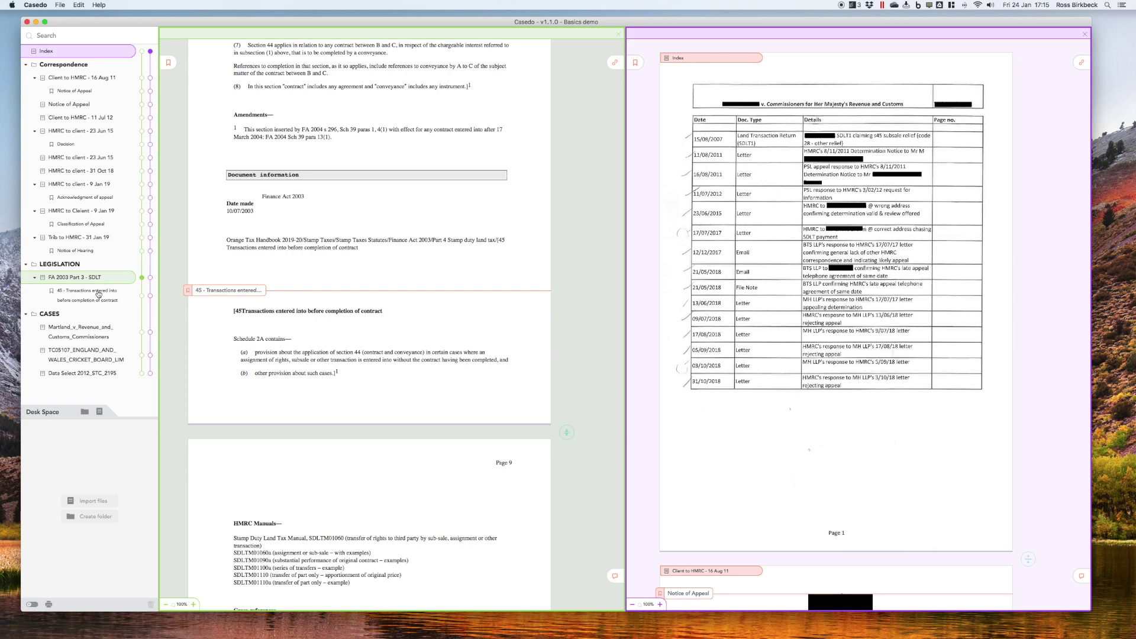
pyautogui.click(142, 299)
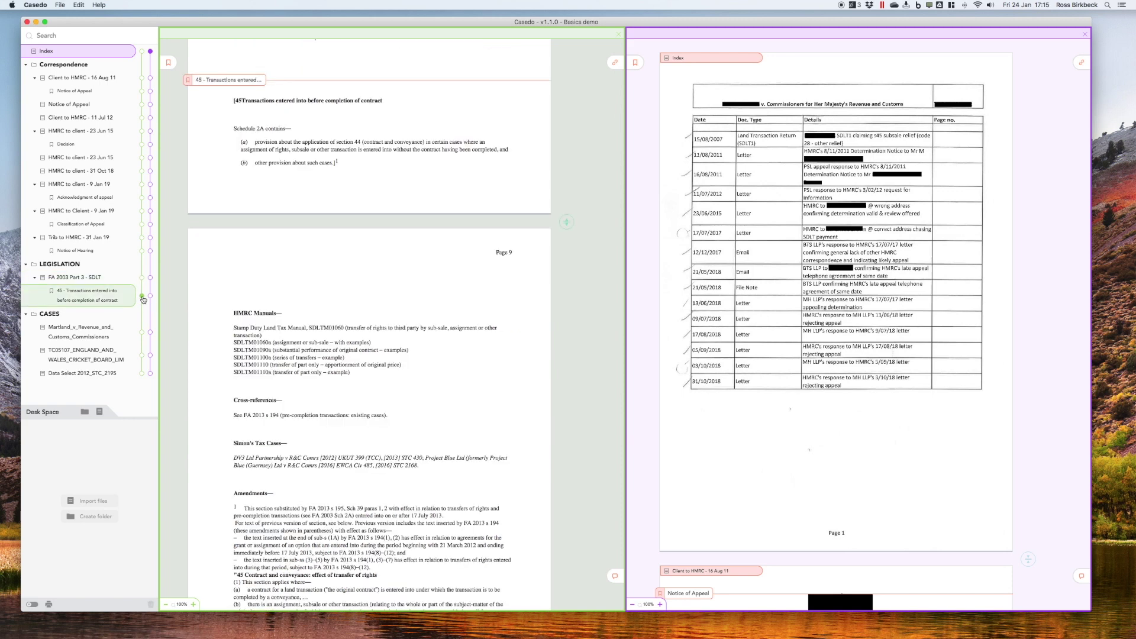
# - Highlight the words 'section 45' yellow in the Decision letter and show the FA 2003 section 45 bookmark beside it
pyautogui.click(143, 145)
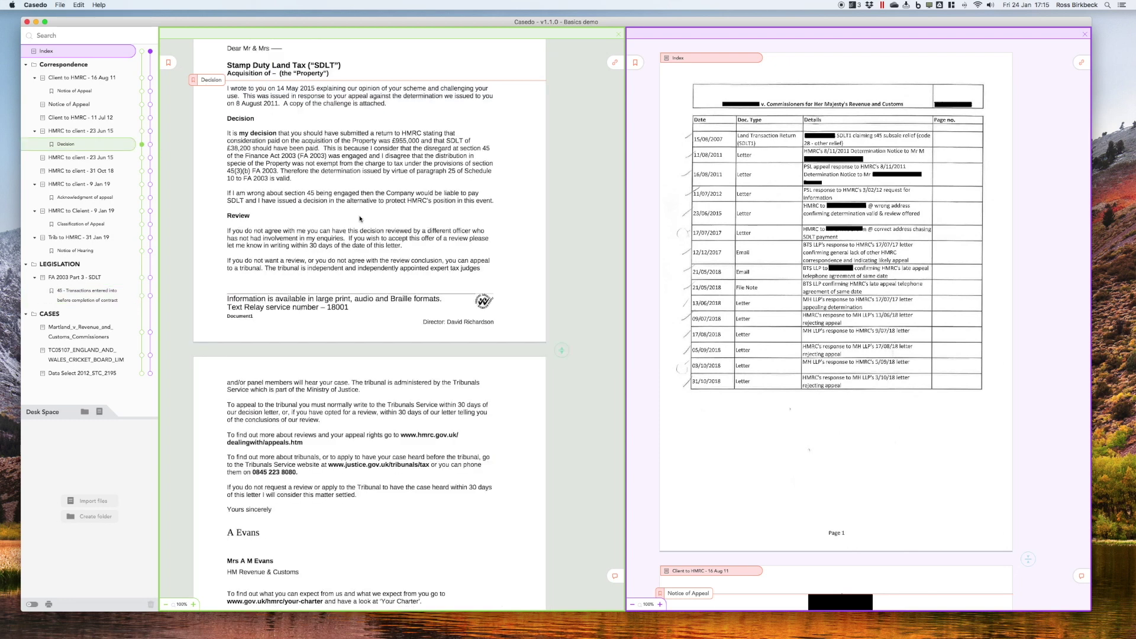
pyautogui.moveTo(285, 193); pyautogui.dragTo(314, 193)
pyautogui.click(282, 192)
pyautogui.click(283, 181)
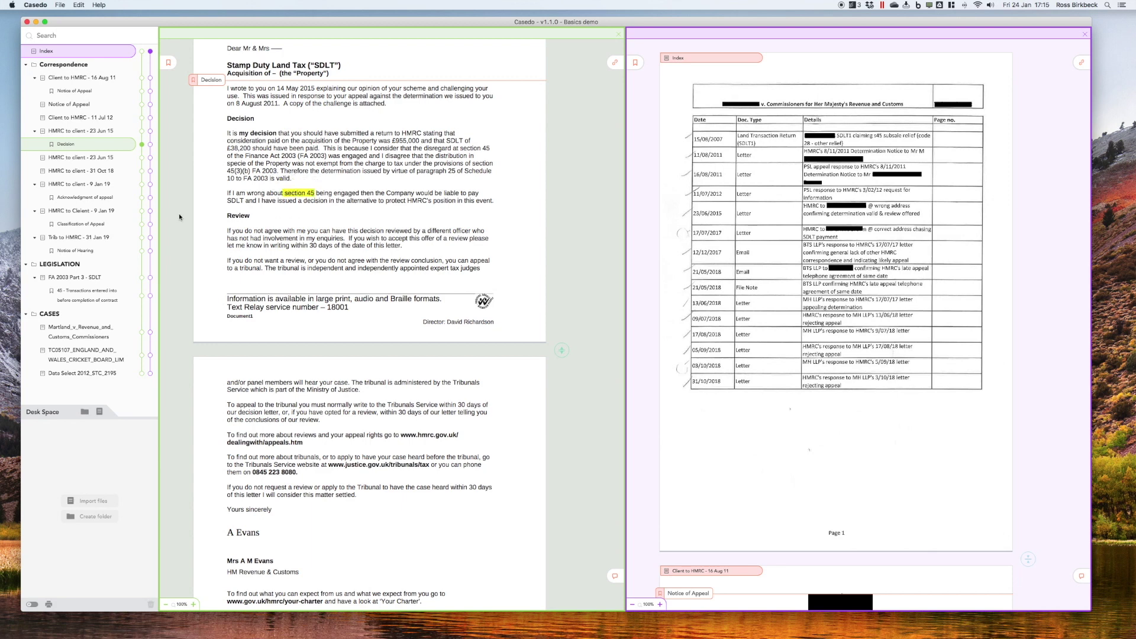
pyautogui.click(151, 296)
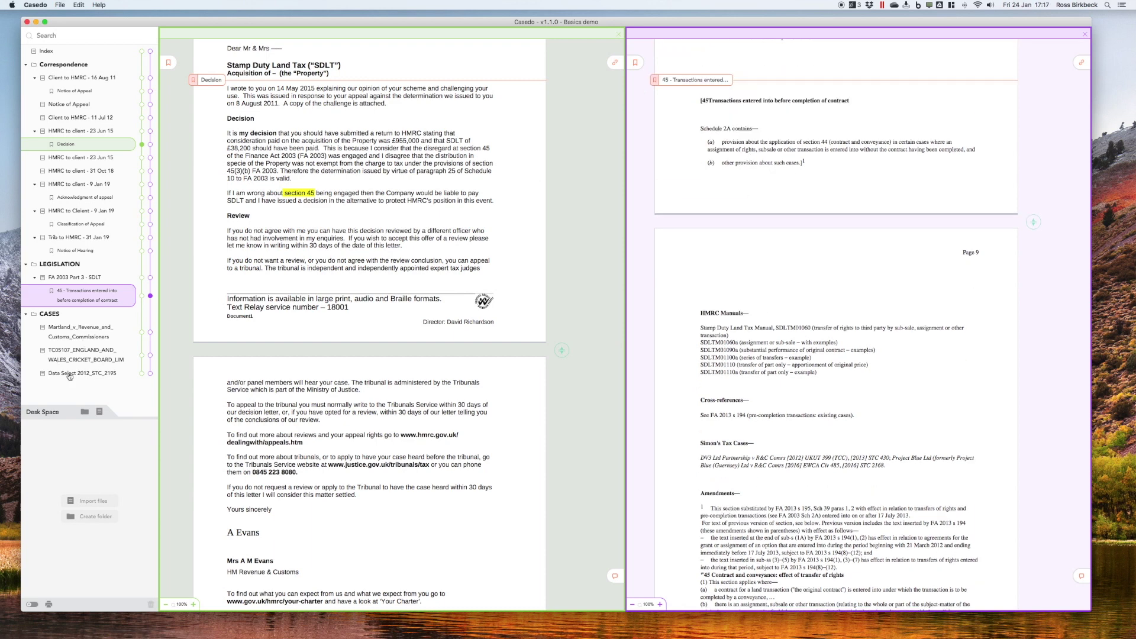
# - In the Martland judgment, bookmark the Discussion heading as '[16] Discussion'
pyautogui.click(142, 332)
pyautogui.scroll(-3, 287, 377)
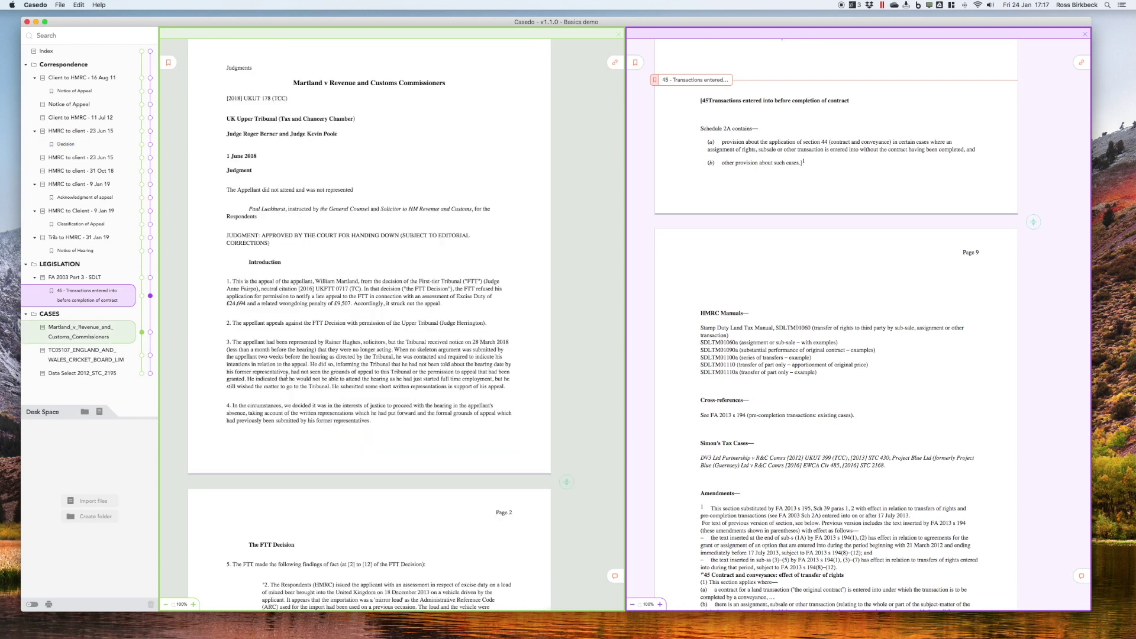
pyautogui.scroll(-5, 300, 382)
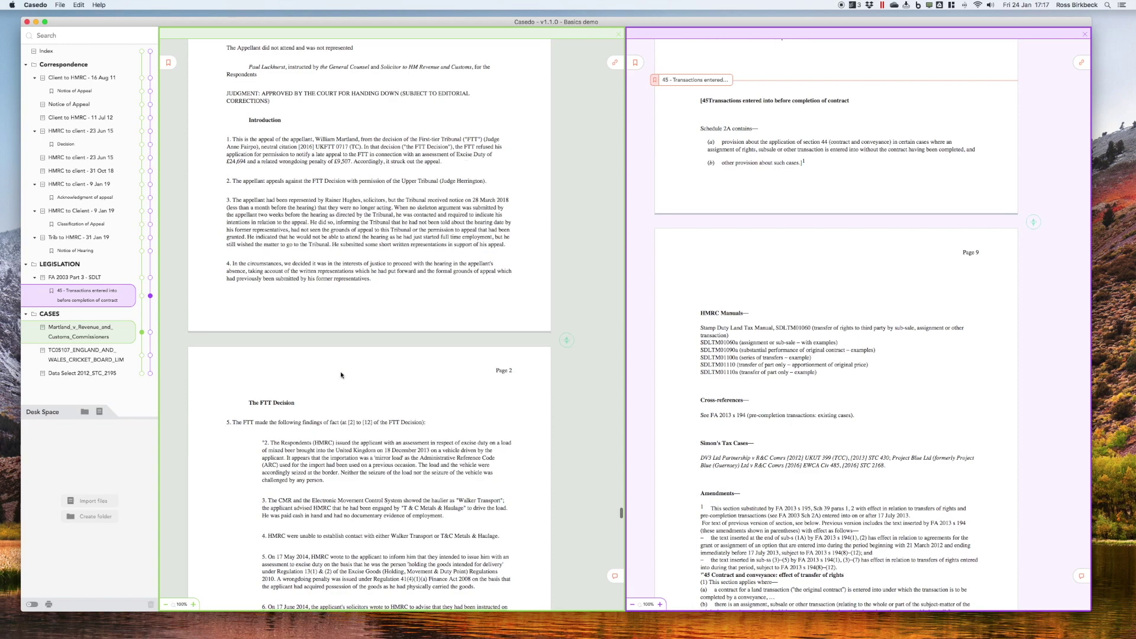
pyautogui.scroll(-8, 342, 364)
pyautogui.scroll(4, 342, 300)
pyautogui.scroll(7, 341, 302)
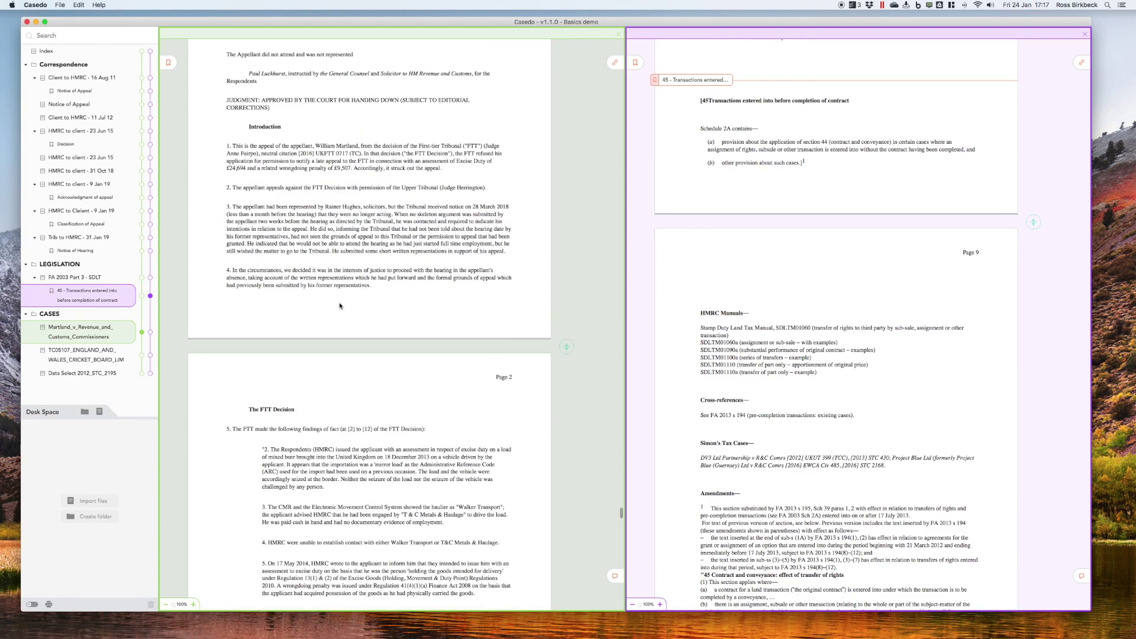
pyautogui.scroll(3, 339, 305)
pyautogui.scroll(-10, 340, 303)
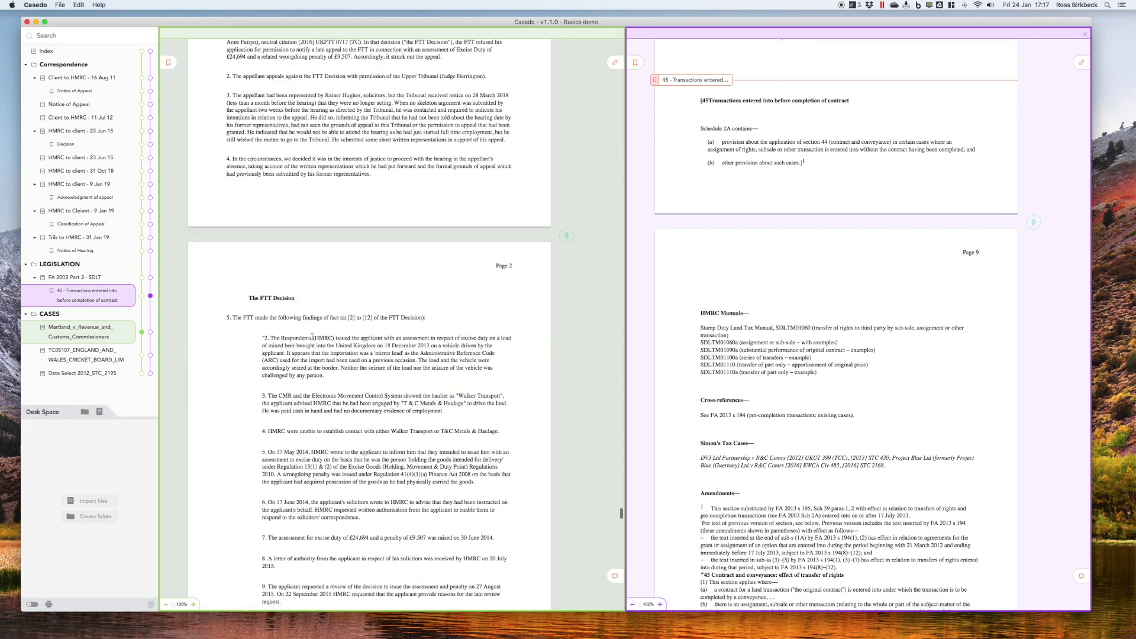
pyautogui.scroll(-10, 312, 336)
pyautogui.scroll(-10, 312, 336)
pyautogui.scroll(-8, 312, 337)
pyautogui.scroll(-5, 312, 337)
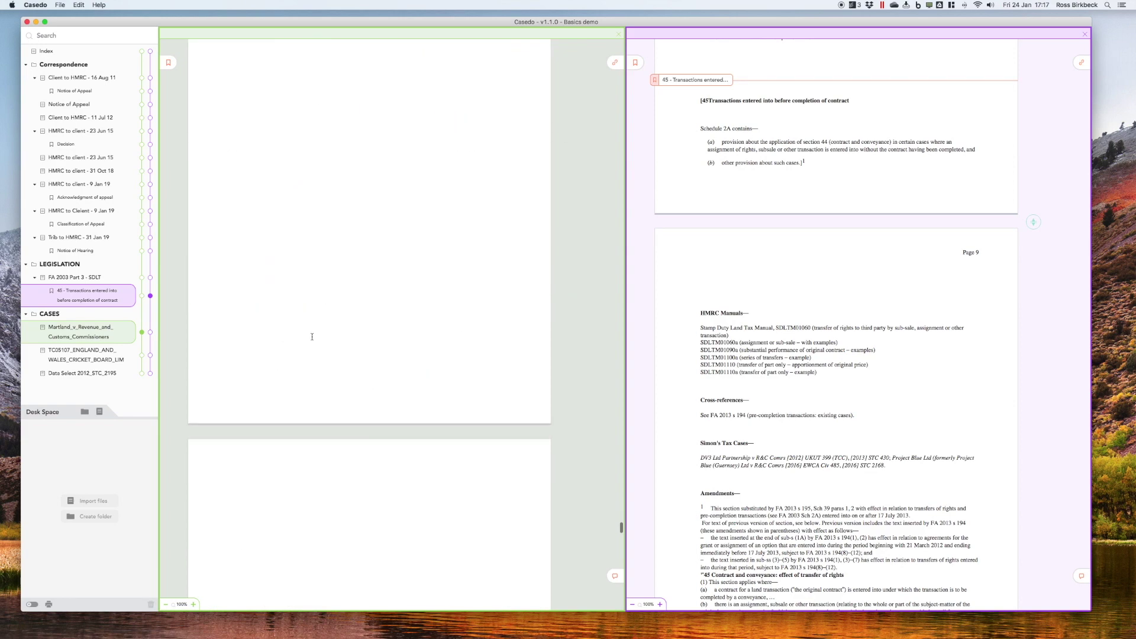
pyautogui.scroll(-15, 299, 237)
pyautogui.scroll(-2, 288, 138)
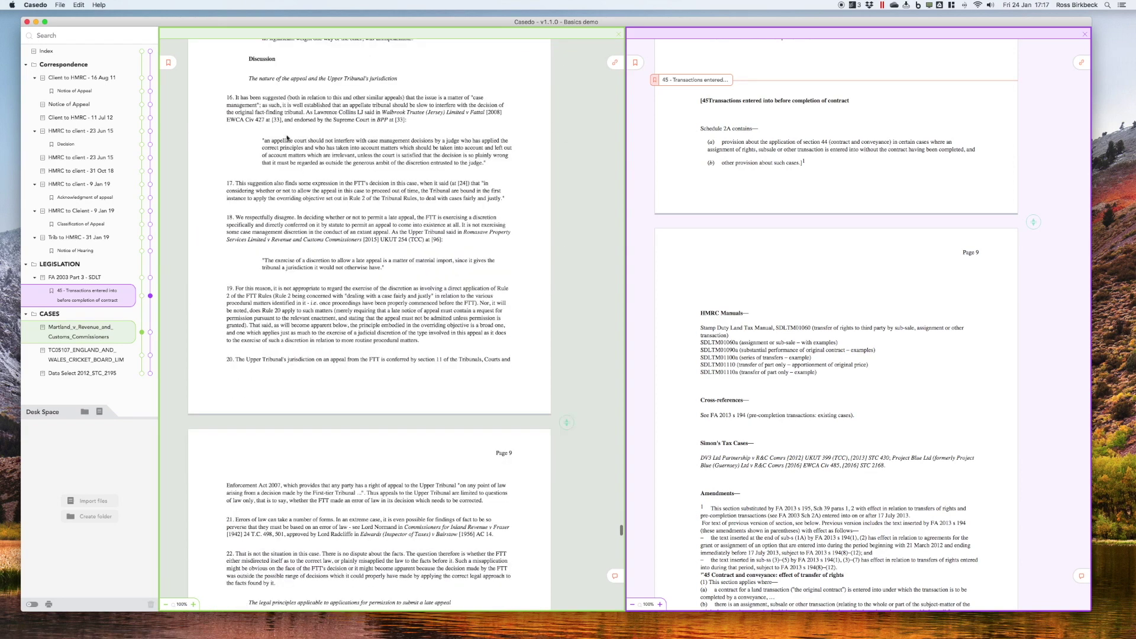
pyautogui.doubleClick(255, 59)
pyautogui.hotkey('ctrl', 'c')
pyautogui.click(168, 63)
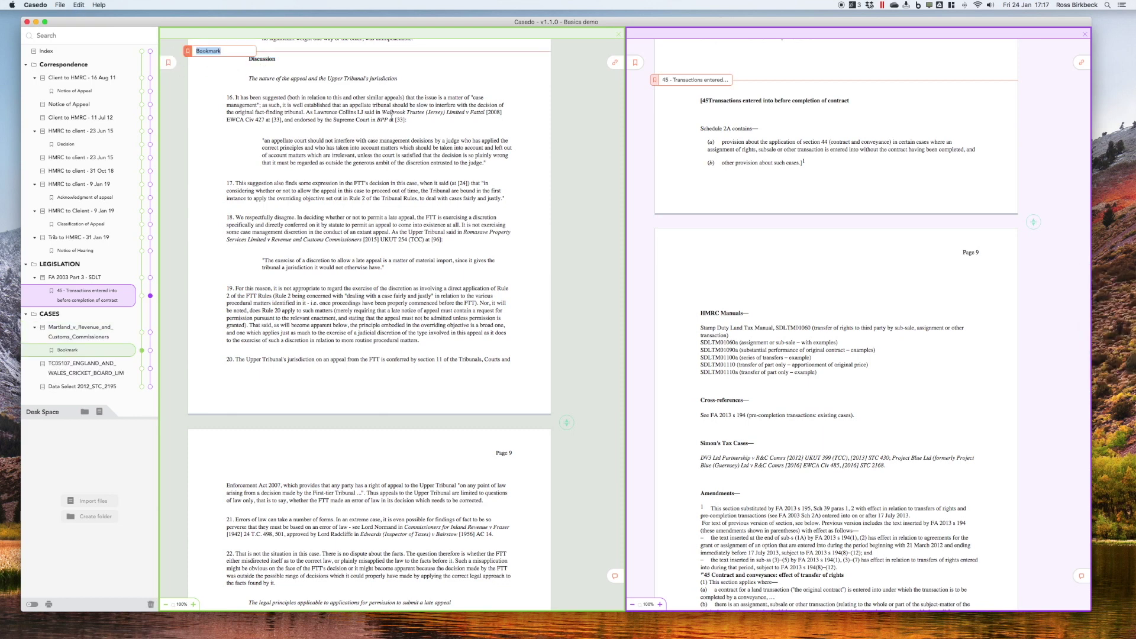
pyautogui.hotkey('ctrl', 'v')
pyautogui.press('Home')
pyautogui.write('[16]')
pyautogui.press('Return')
# - Add a bookmark above paragraph 44 labelled '[44] Key test!'
pyautogui.scroll(5, 233, 306)
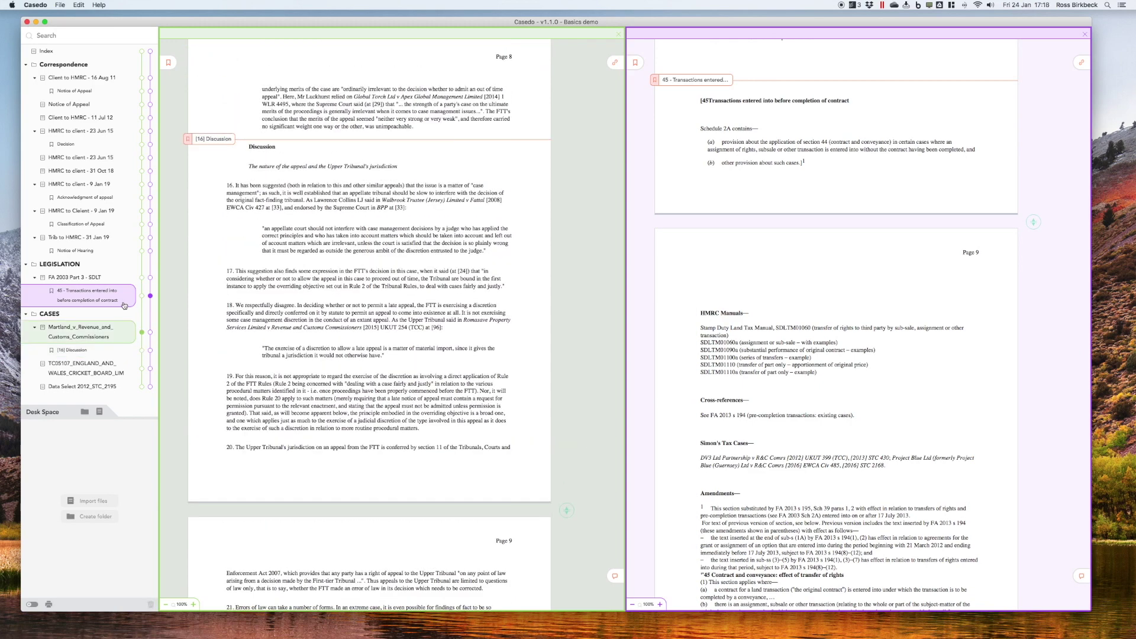
pyautogui.scroll(-10, 294, 401)
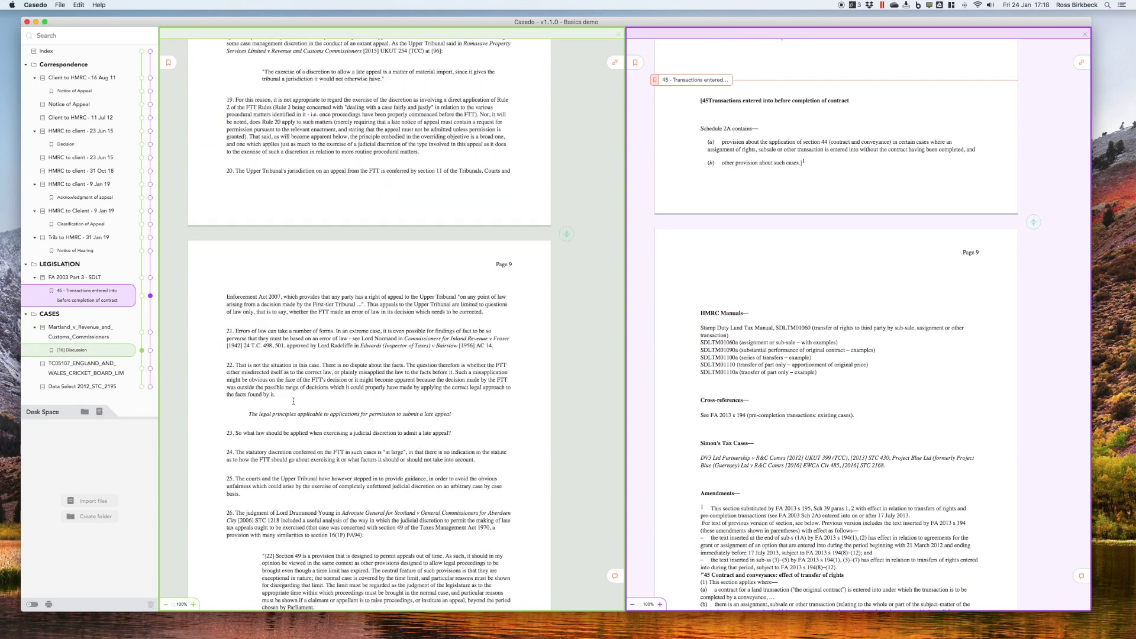
pyautogui.scroll(-5, 293, 401)
pyautogui.scroll(-5, 295, 296)
pyautogui.scroll(-5, 296, 237)
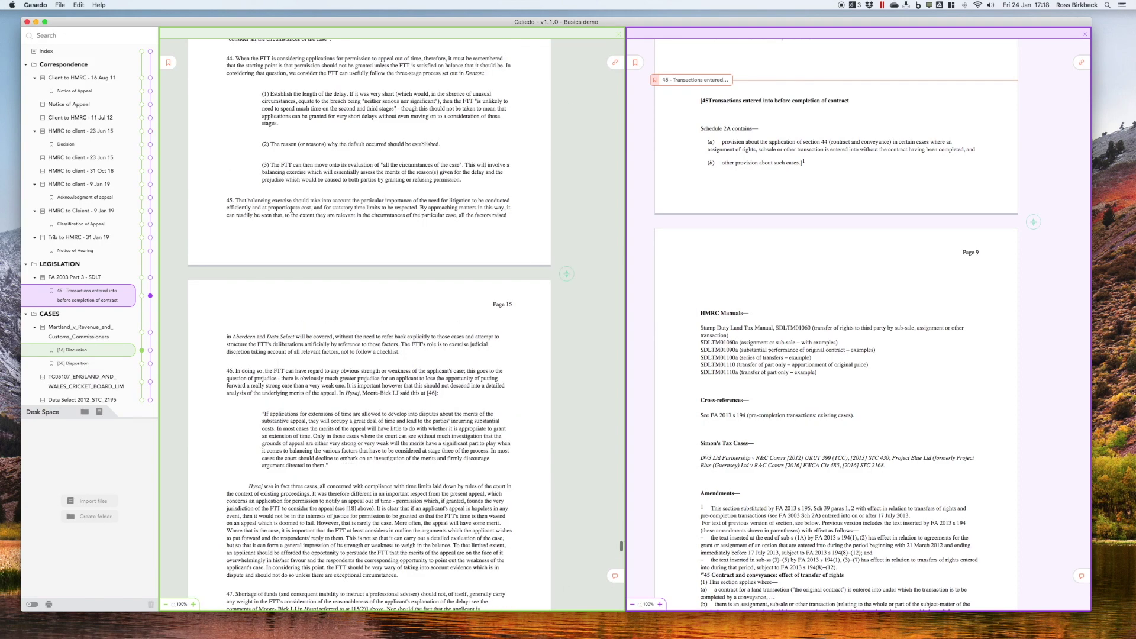
pyautogui.scroll(5, 296, 198)
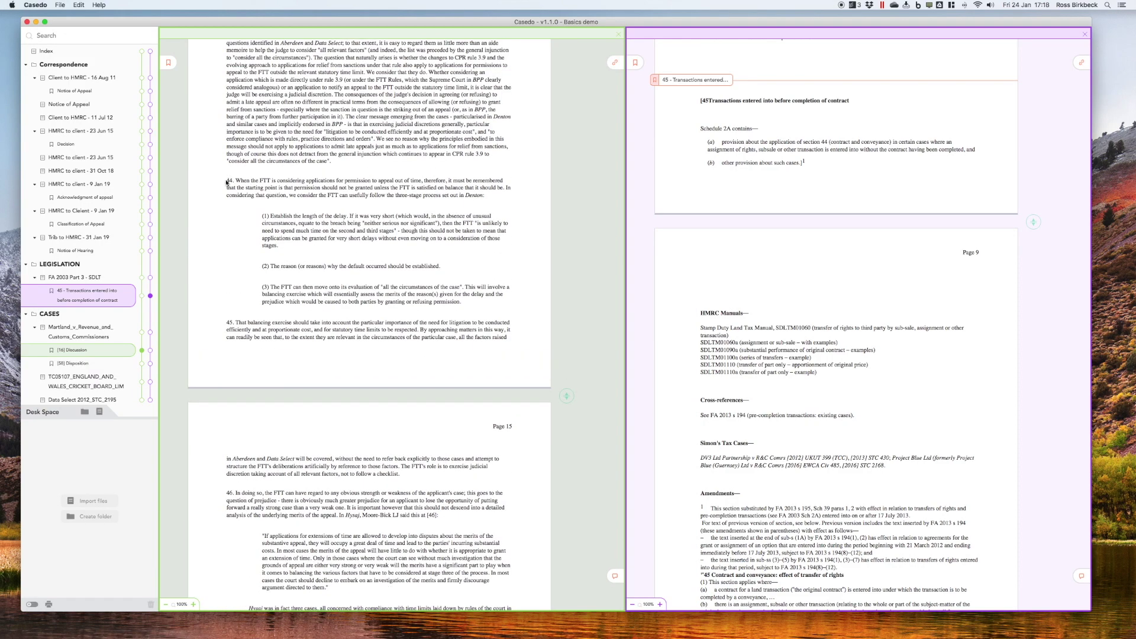
pyautogui.moveTo(168, 61); pyautogui.dragTo(223, 172)
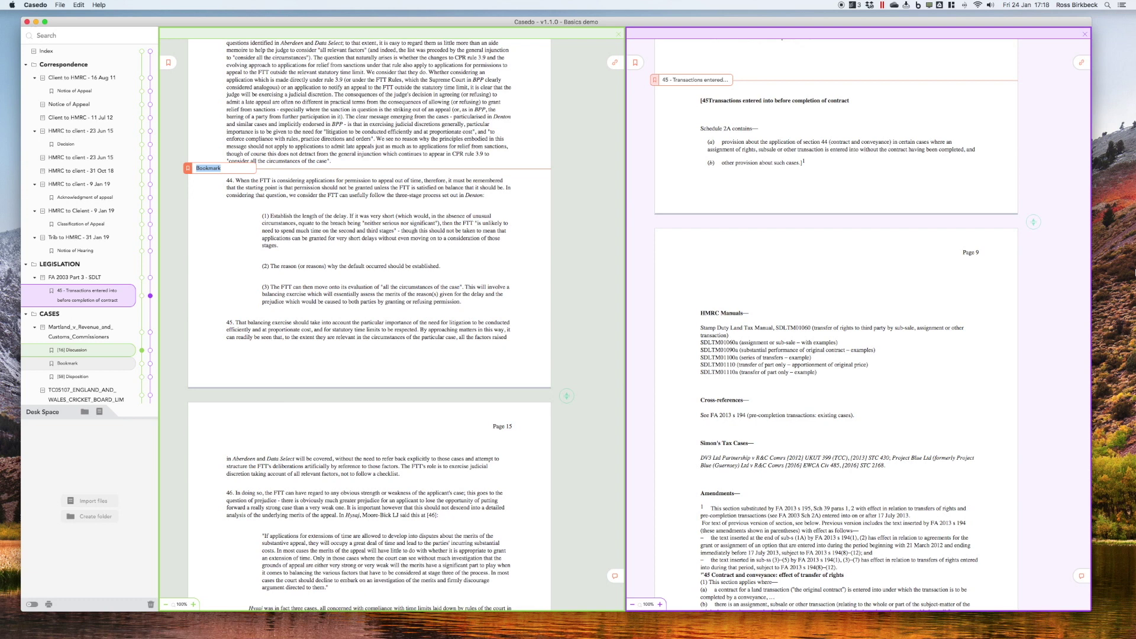
pyautogui.press('BackSpace')
pyautogui.write('[44] Key test')
pyautogui.press('Return')
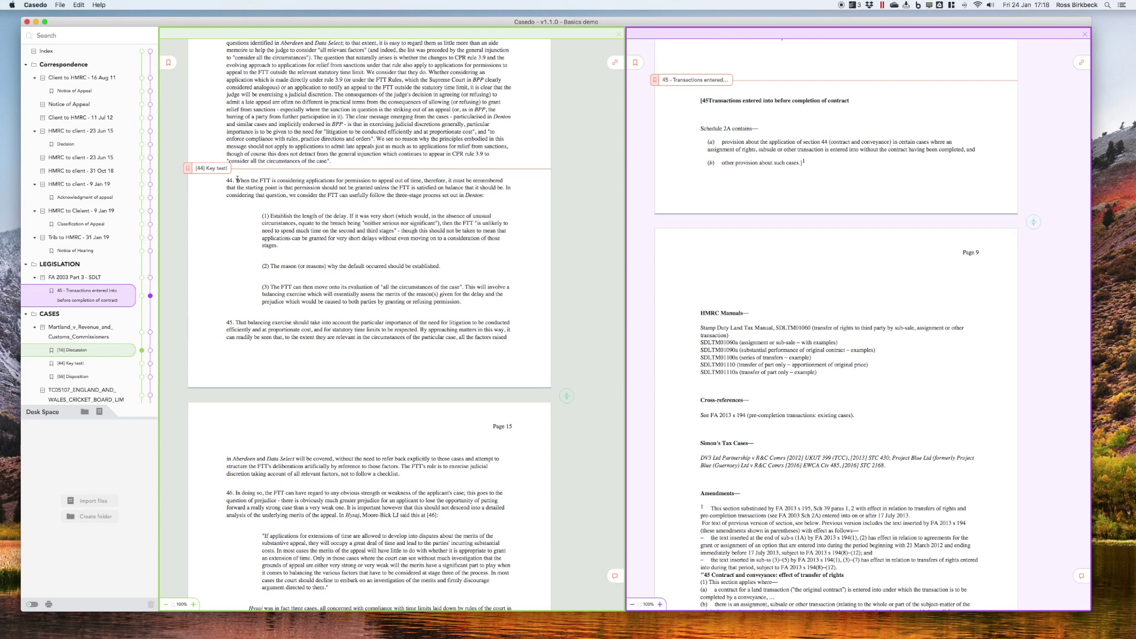
# - Highlight paragraph 44 through point (3) in yellow, then return to the Key test bookmark
pyautogui.moveTo(237, 179); pyautogui.dragTo(473, 305)
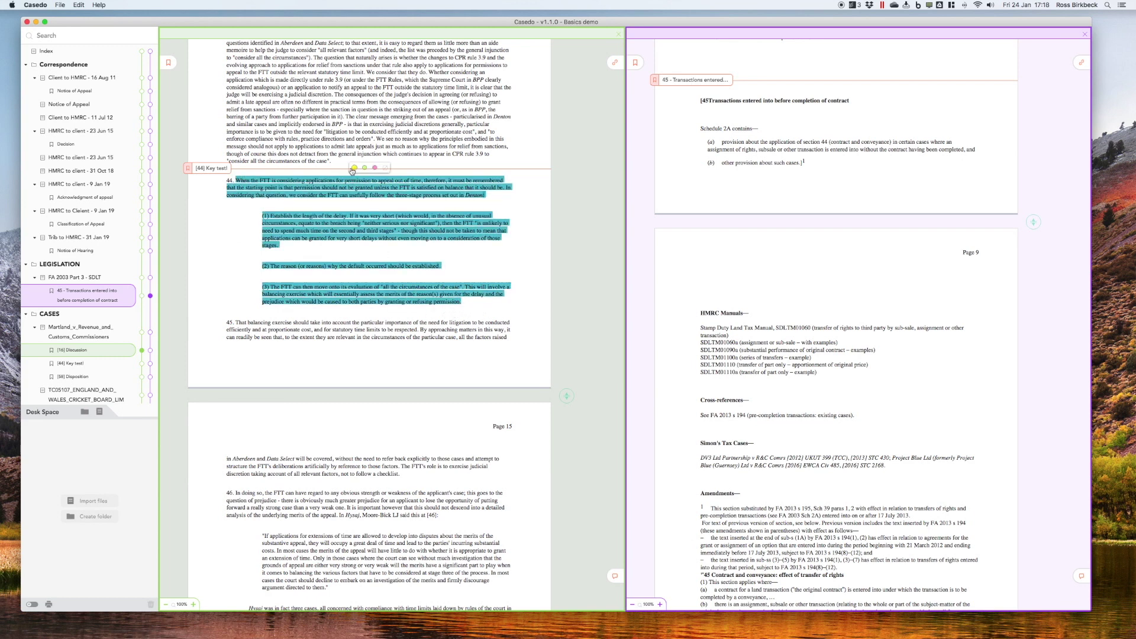
pyautogui.click(354, 168)
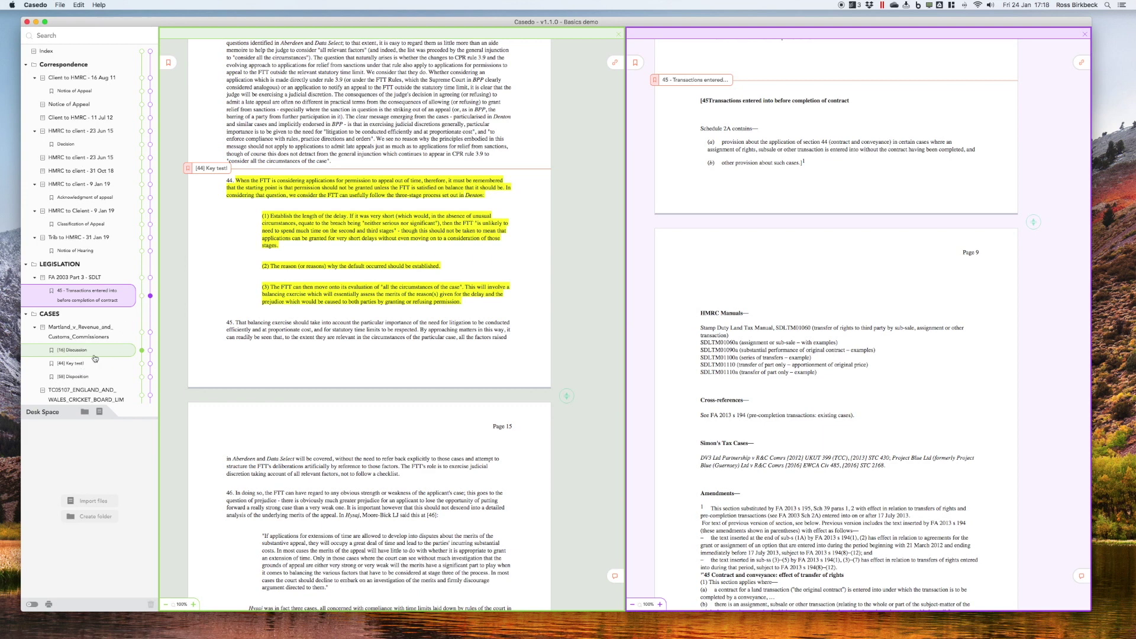
pyautogui.scroll(-1, 94, 358)
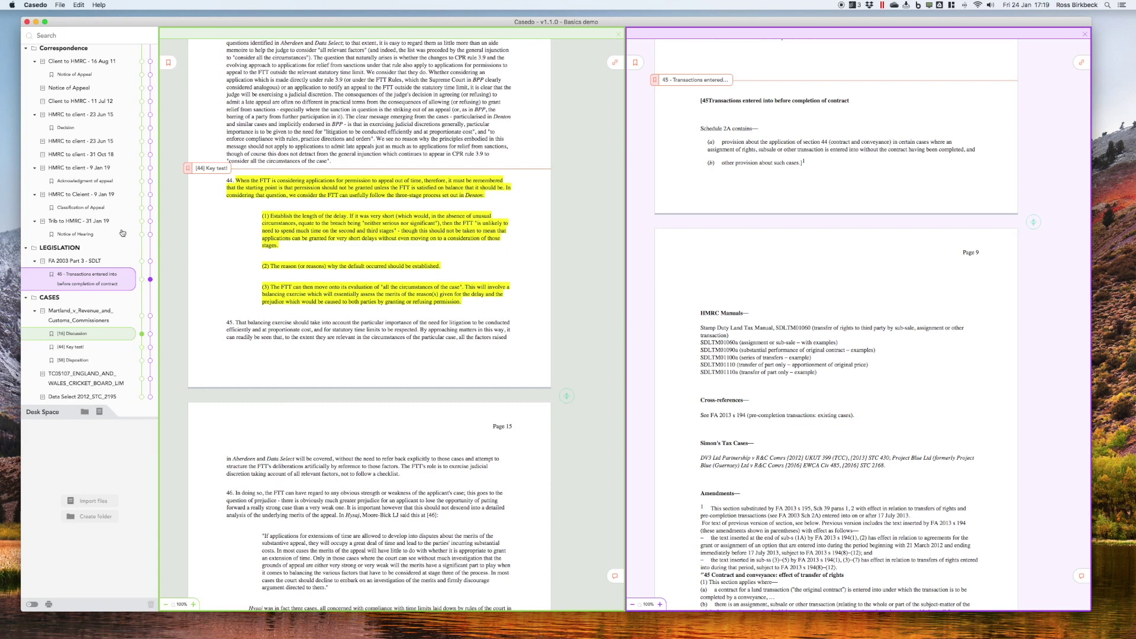
pyautogui.click(142, 348)
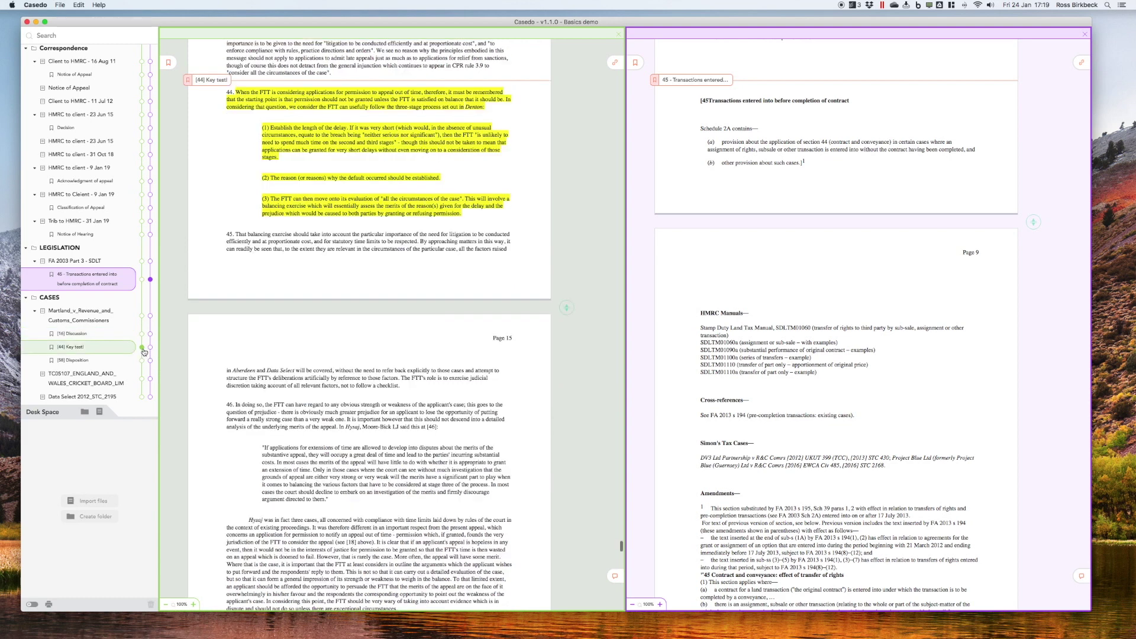
# - Link the HMRC Decision letter to point (1) of paragraph 44 and test the link in both directions
pyautogui.click(150, 128)
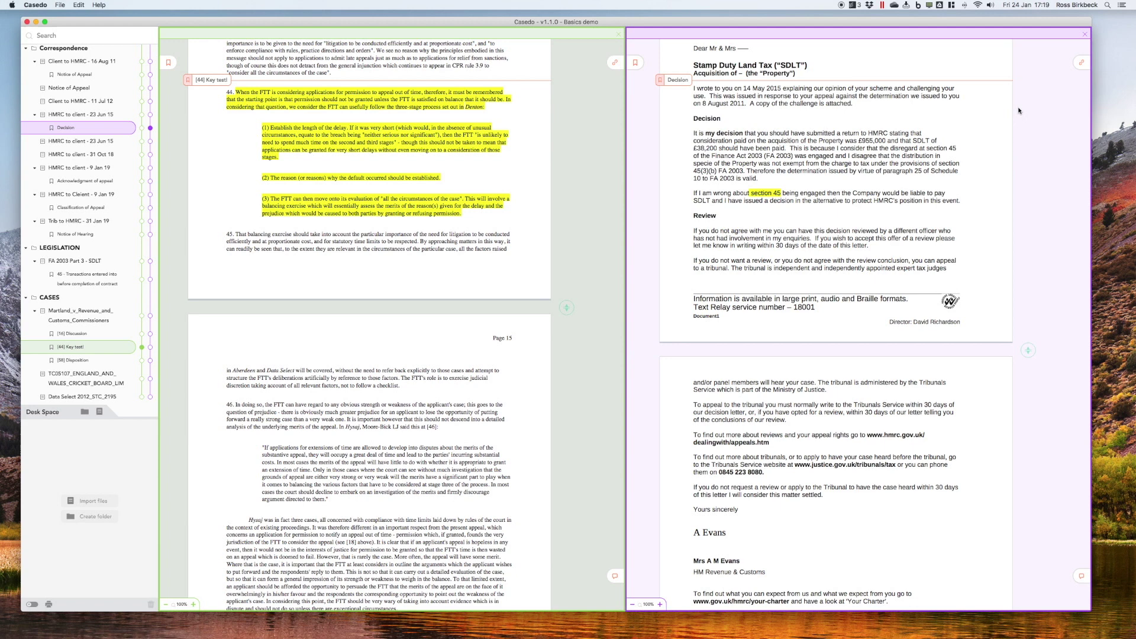
pyautogui.moveTo(1082, 62)
pyautogui.mouseDown()
pyautogui.moveTo(987, 233)
pyautogui.moveTo(977, 201)
pyautogui.mouseUp()
pyautogui.click(152, 351)
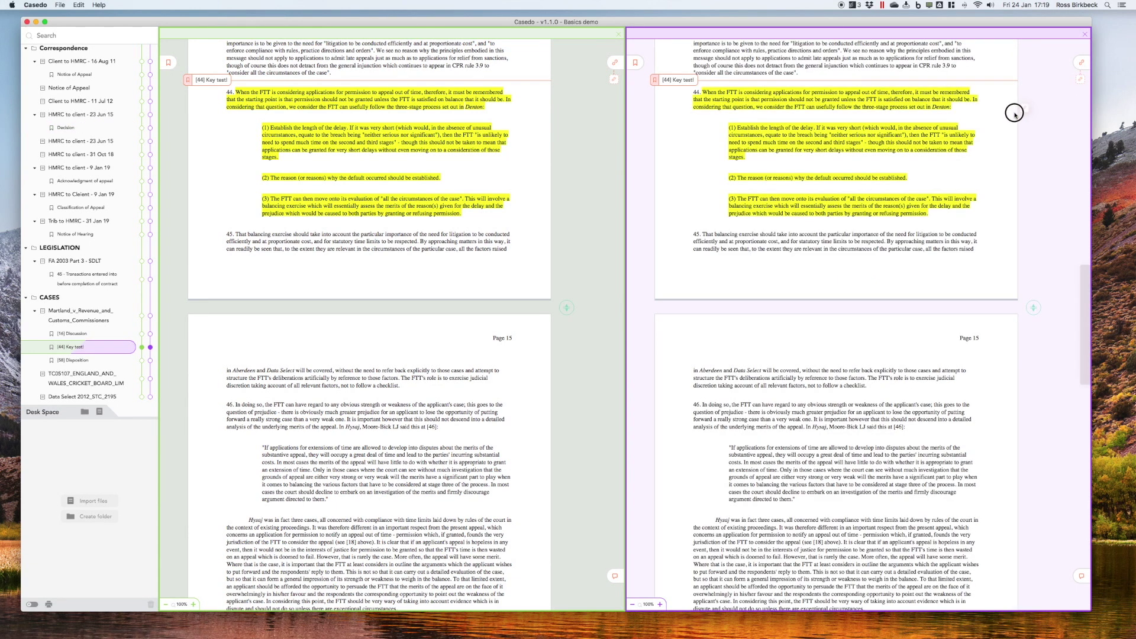
pyautogui.moveTo(1078, 81); pyautogui.dragTo(1020, 133)
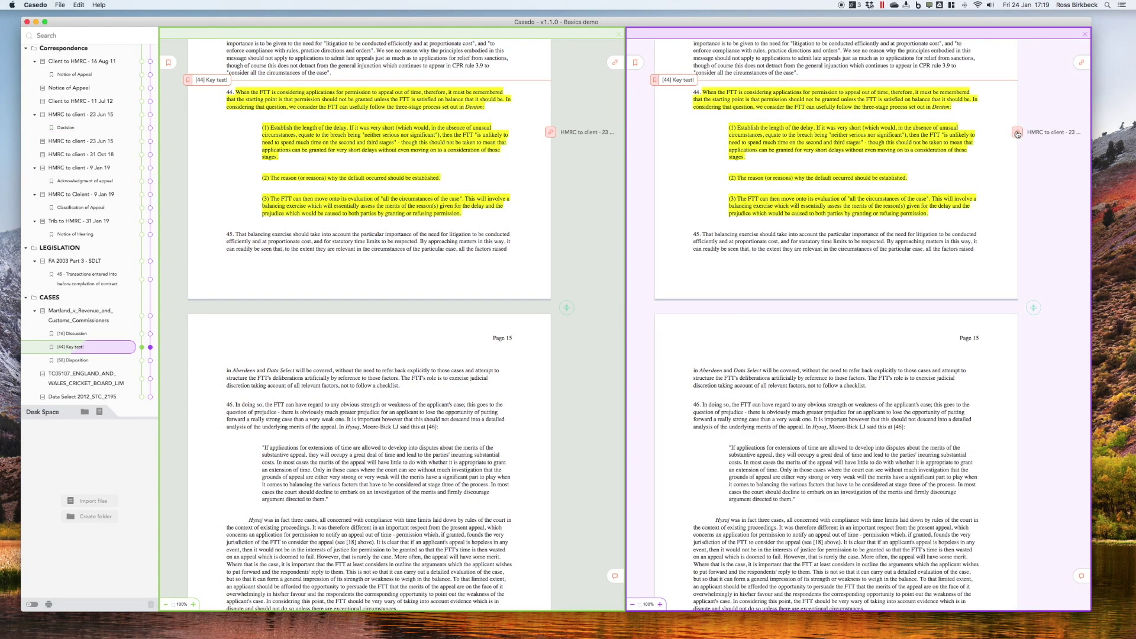
pyautogui.click(1017, 132)
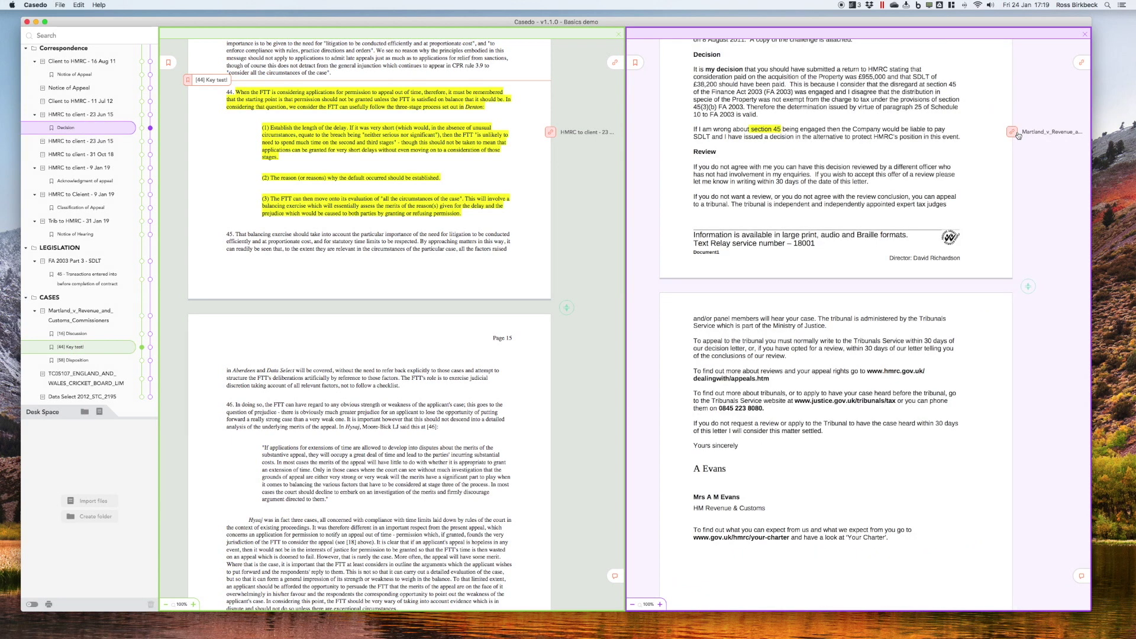
pyautogui.click(1013, 133)
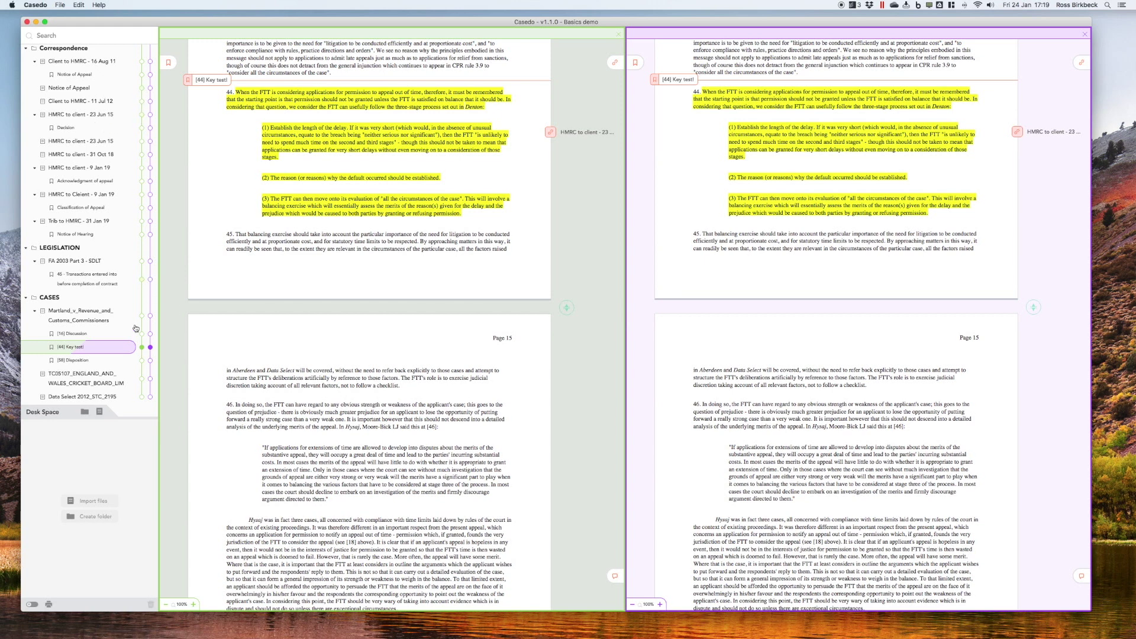
# - Check the Key test link both ways, open the linked Decision letter in the left pane, and enlarge the bundle tree
pyautogui.click(143, 263)
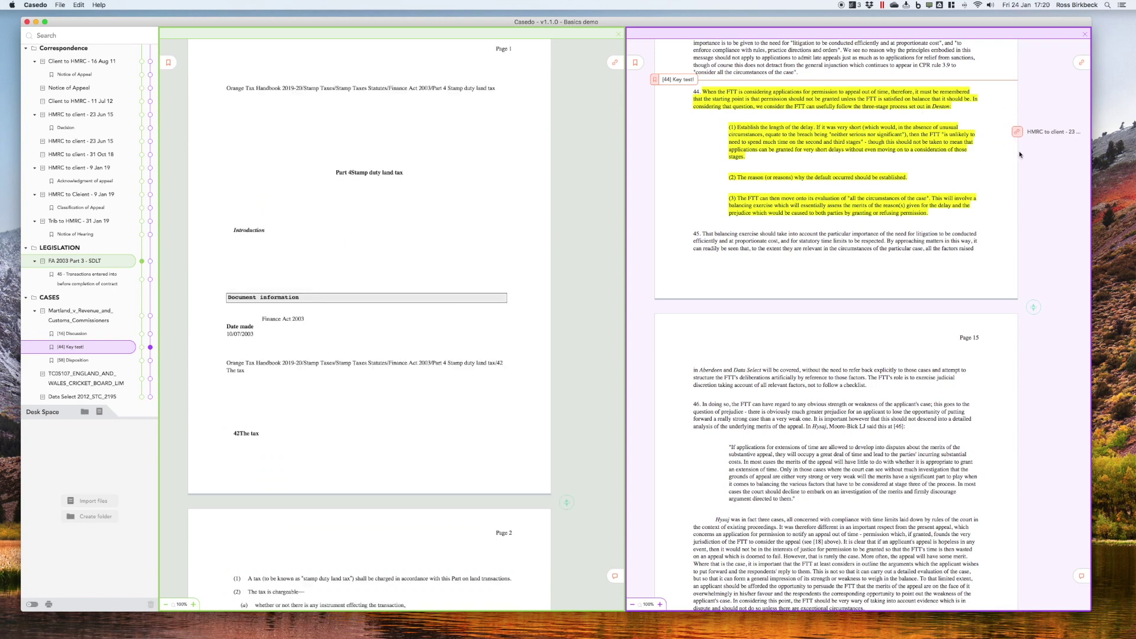
pyautogui.scroll(2, 1006, 160)
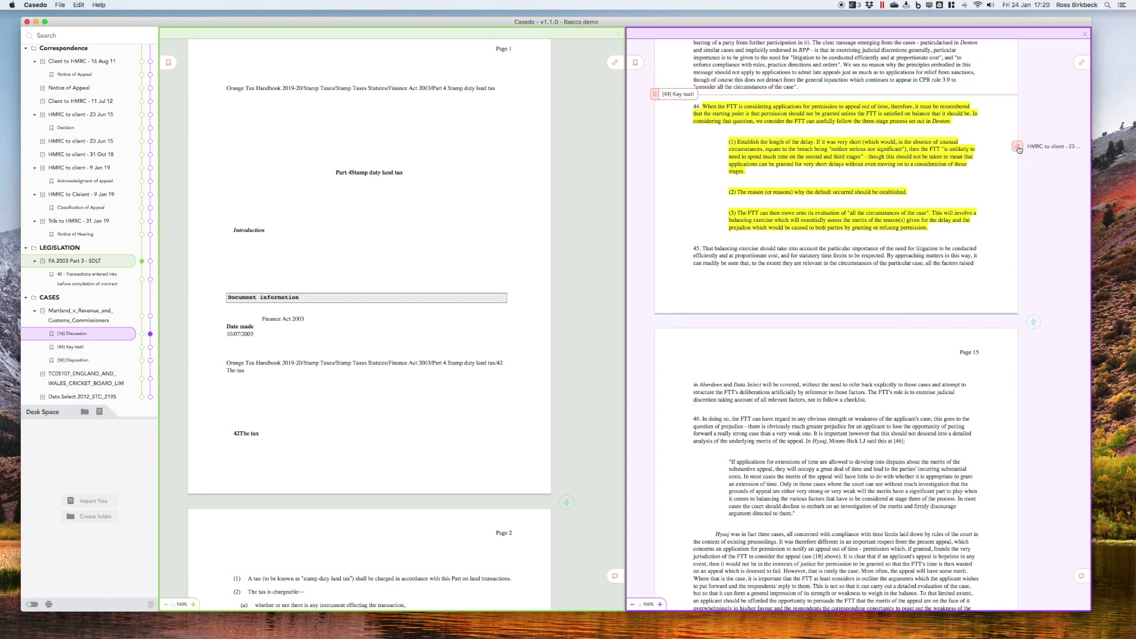
pyautogui.click(1017, 146)
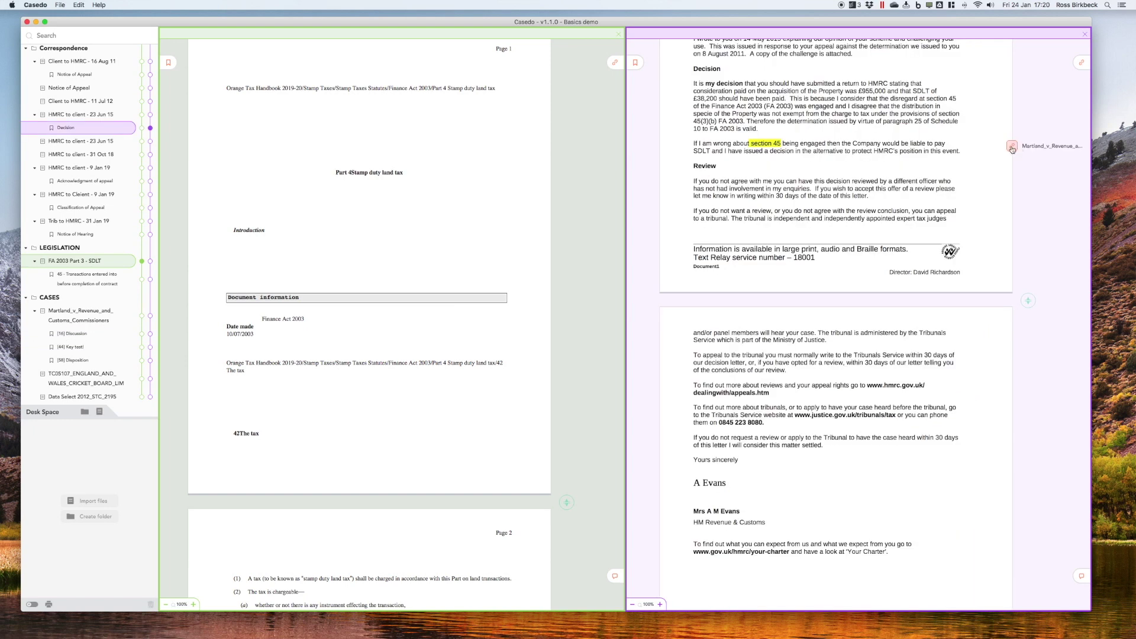
pyautogui.click(1013, 147)
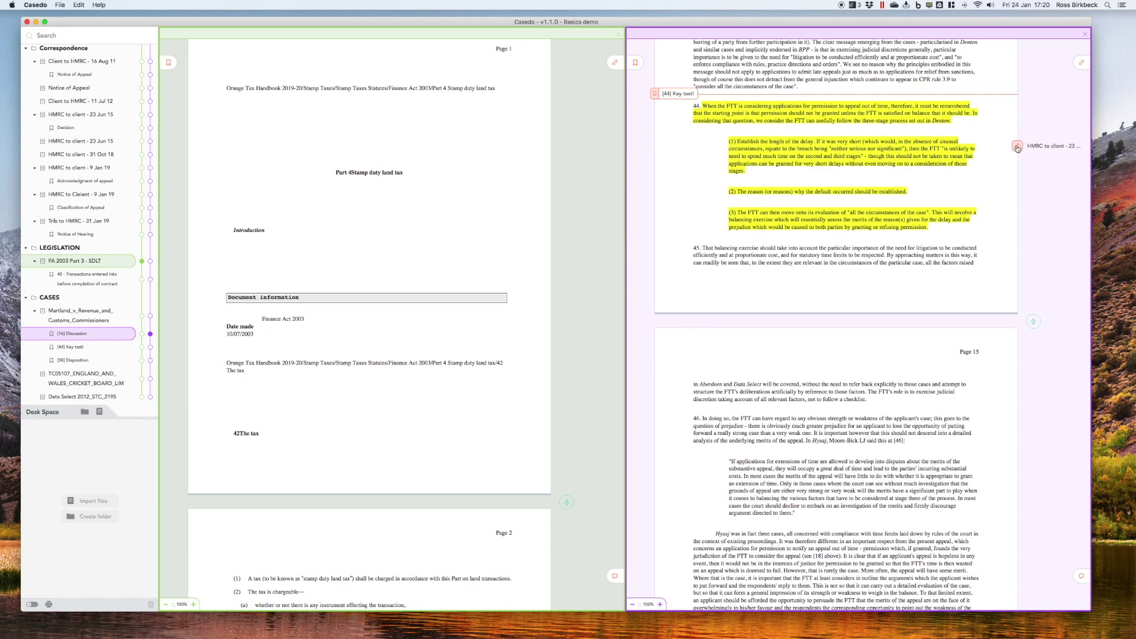
pyautogui.moveTo(1012, 146); pyautogui.dragTo(431, 144)
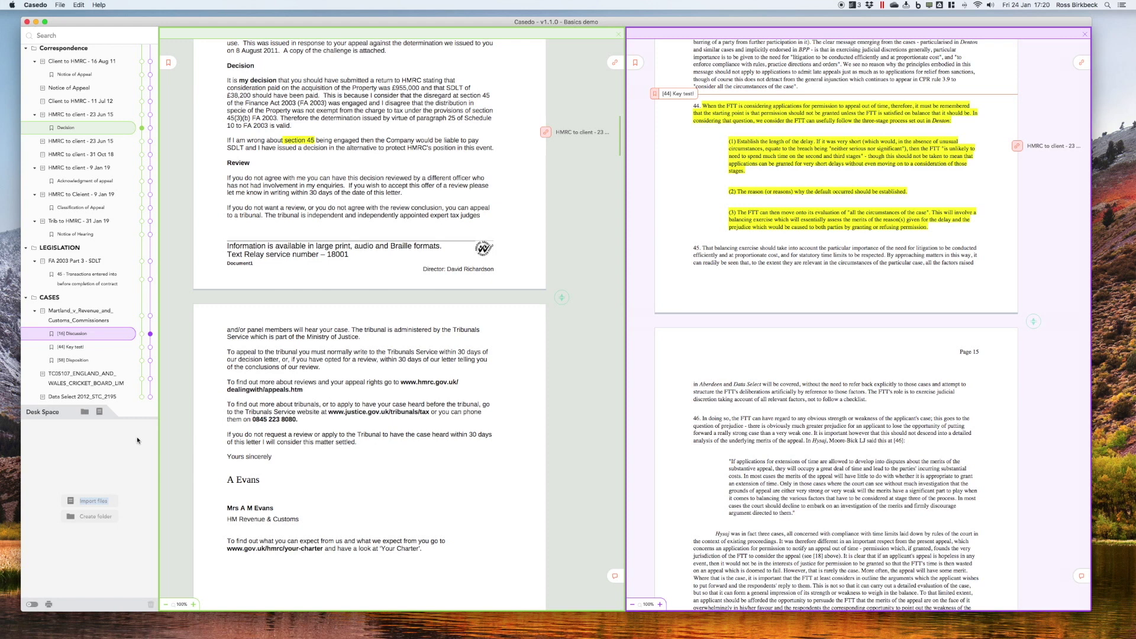
pyautogui.moveTo(138, 419); pyautogui.dragTo(134, 547)
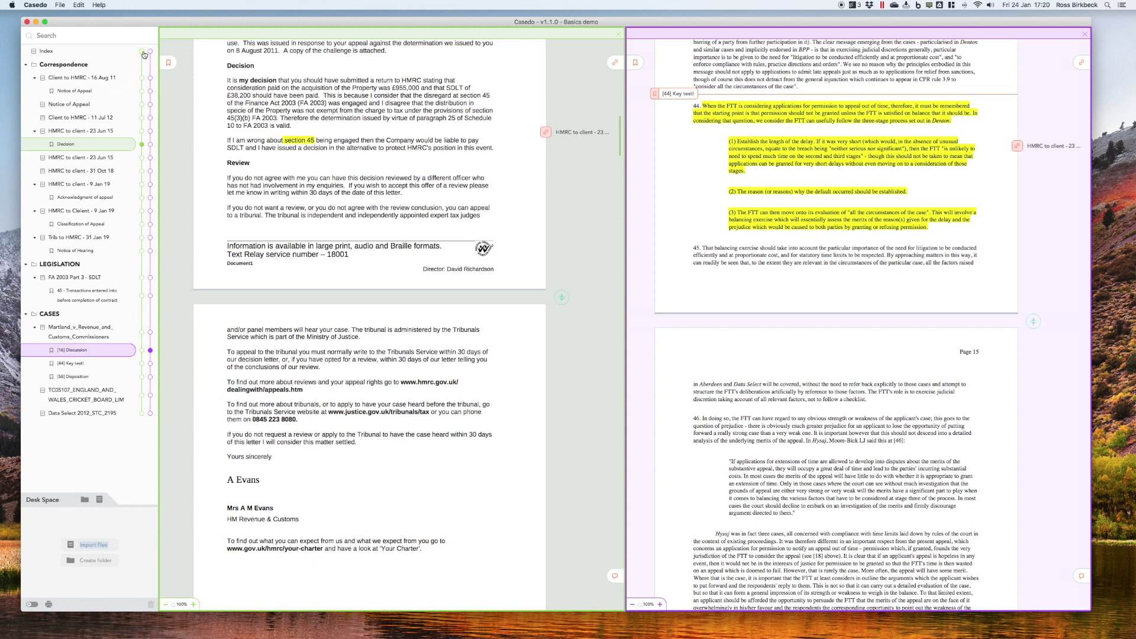
# - Search the whole bundle for 'Tribunal' (196 results) and step forward to result 5
pyautogui.click(82, 38)
pyautogui.write('T')
pyautogui.write('ribunal')
pyautogui.press('Return')
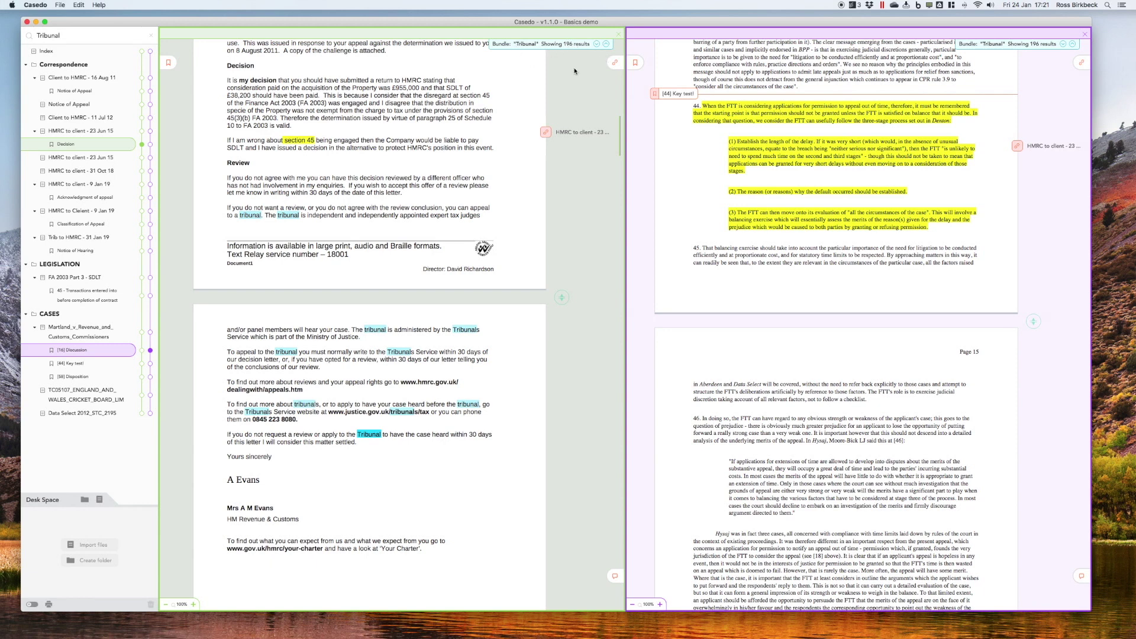
pyautogui.scroll(3, 321, 226)
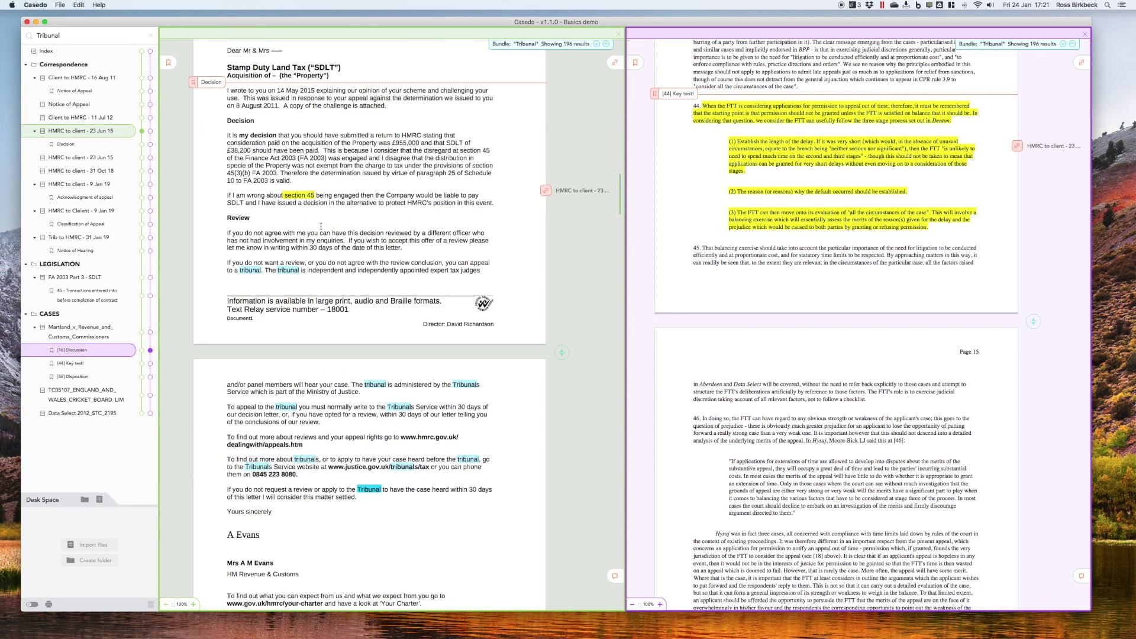
pyautogui.scroll(-4, 321, 226)
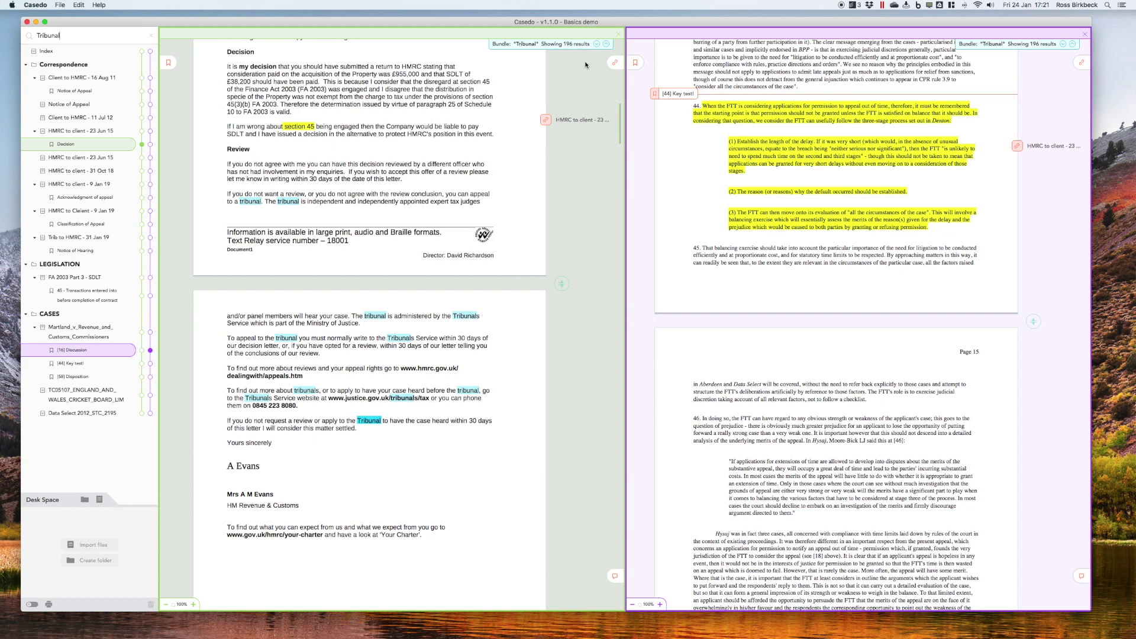
pyautogui.click(599, 44)
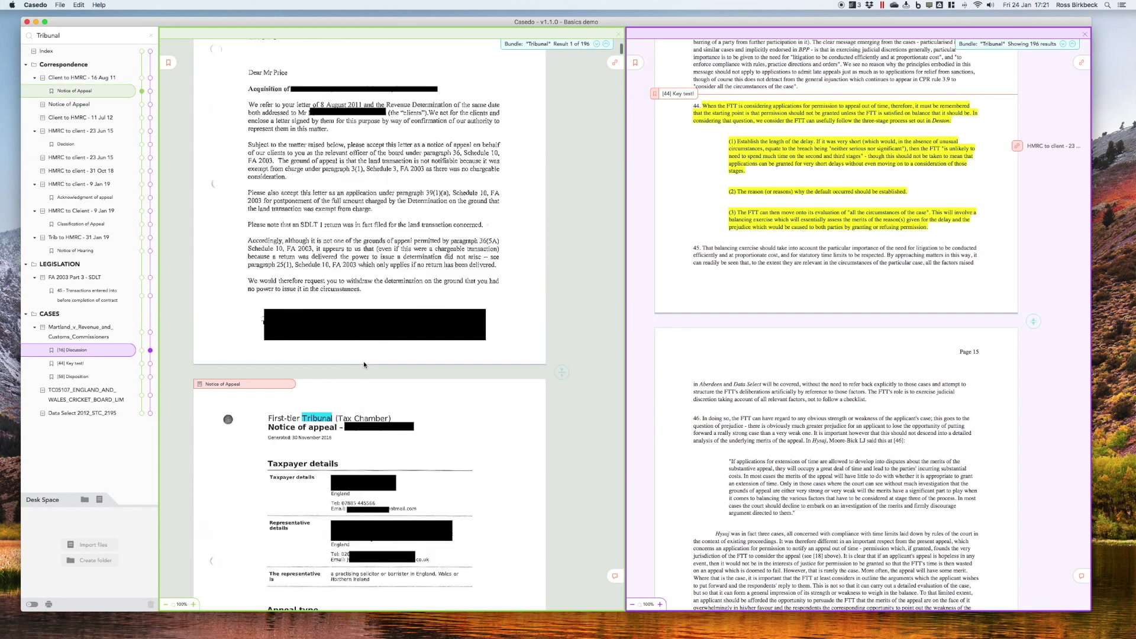
pyautogui.click(598, 44)
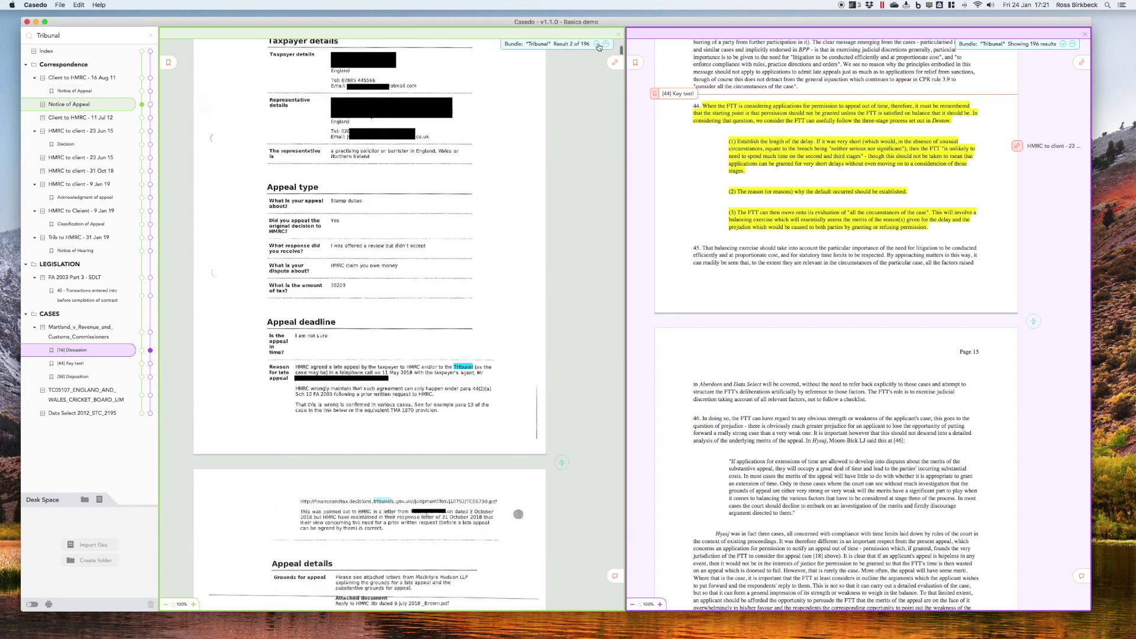
pyautogui.click(597, 44)
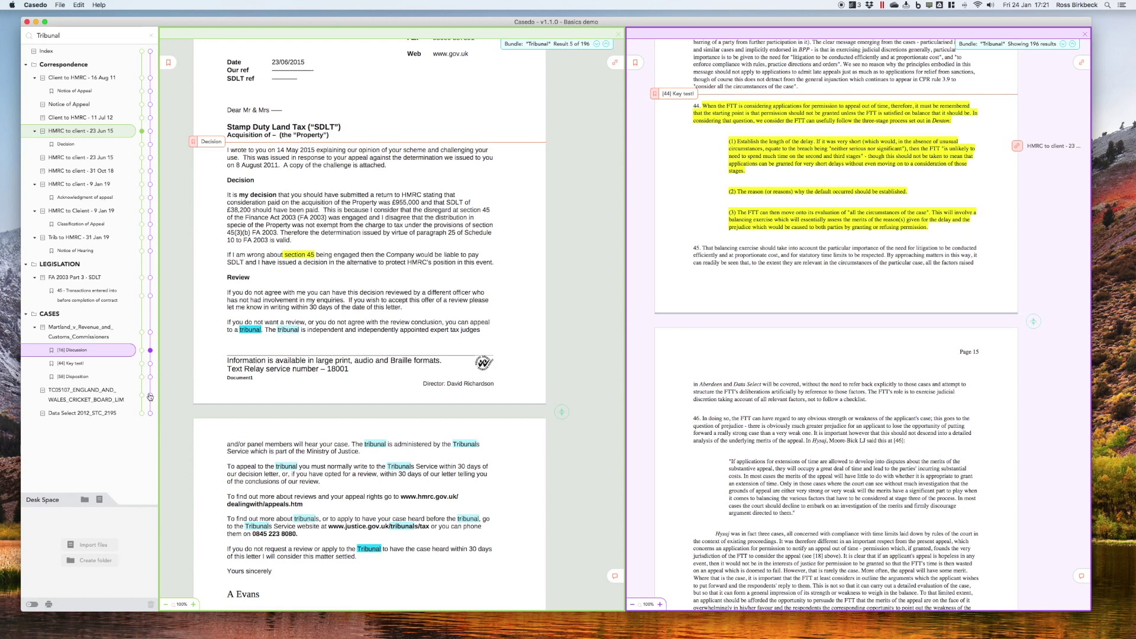
# - Show page number badges on the documents, then start print preparation and cancel it
pyautogui.click(32, 605)
pyautogui.click(48, 605)
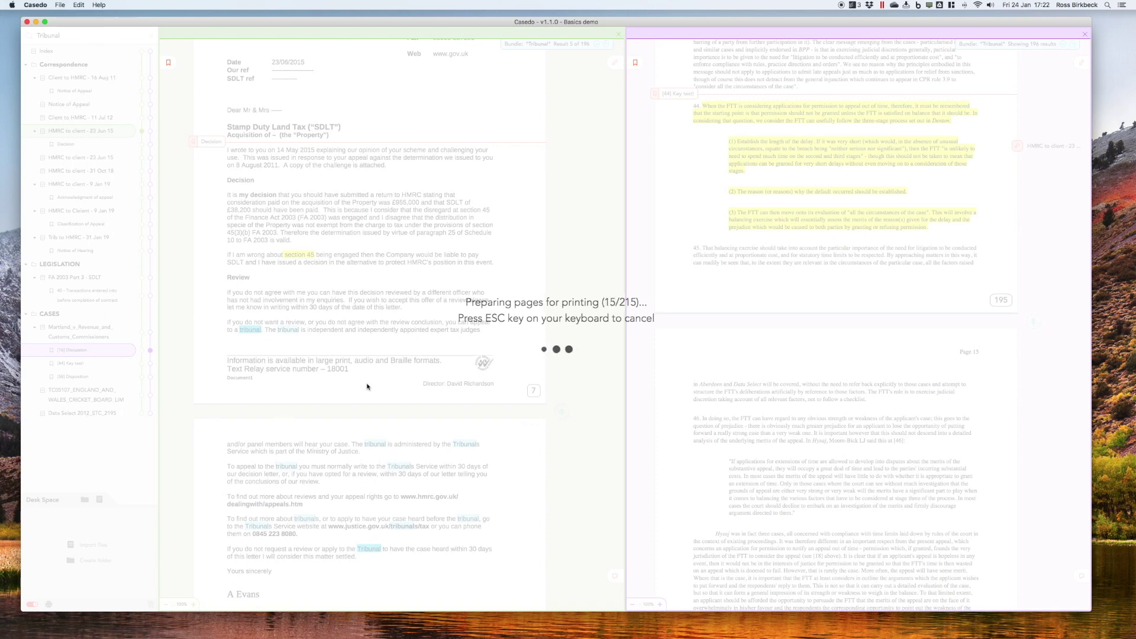
pyautogui.press('Escape')
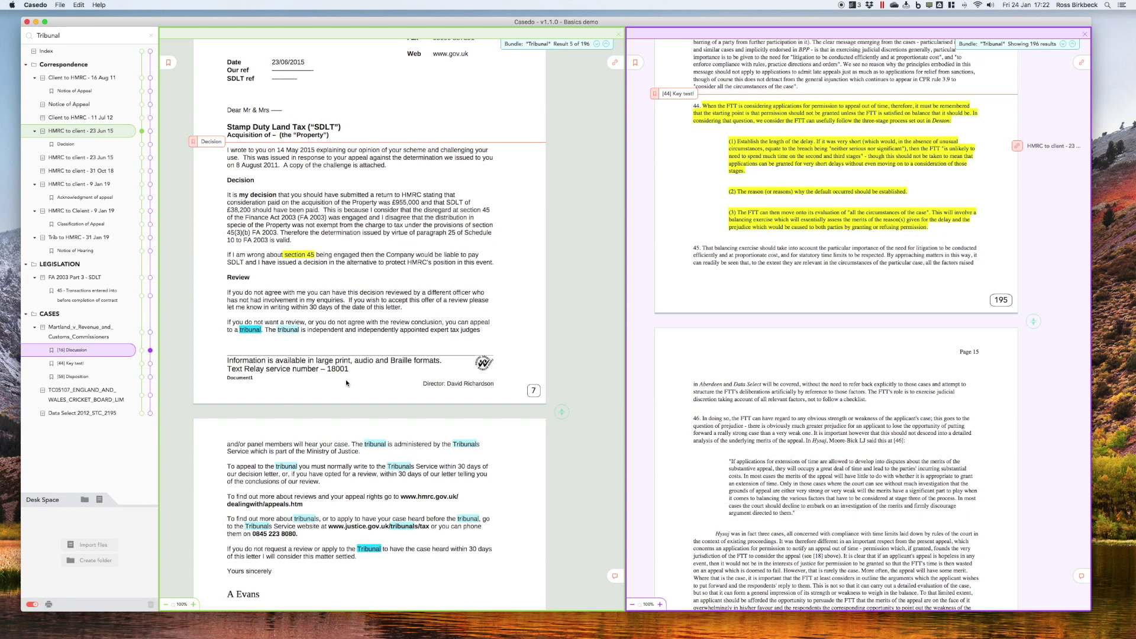